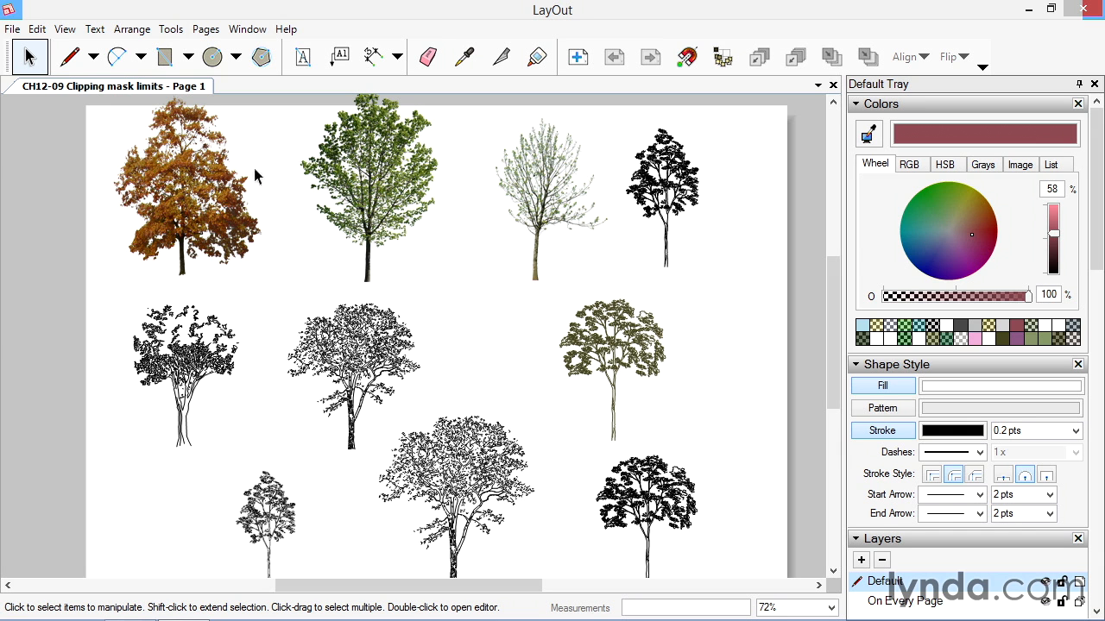
Open the document's reference settings and view the relink file choices for Tree 1.png without relinking it
{"action": "left_click", "coordinate": [12, 29]}
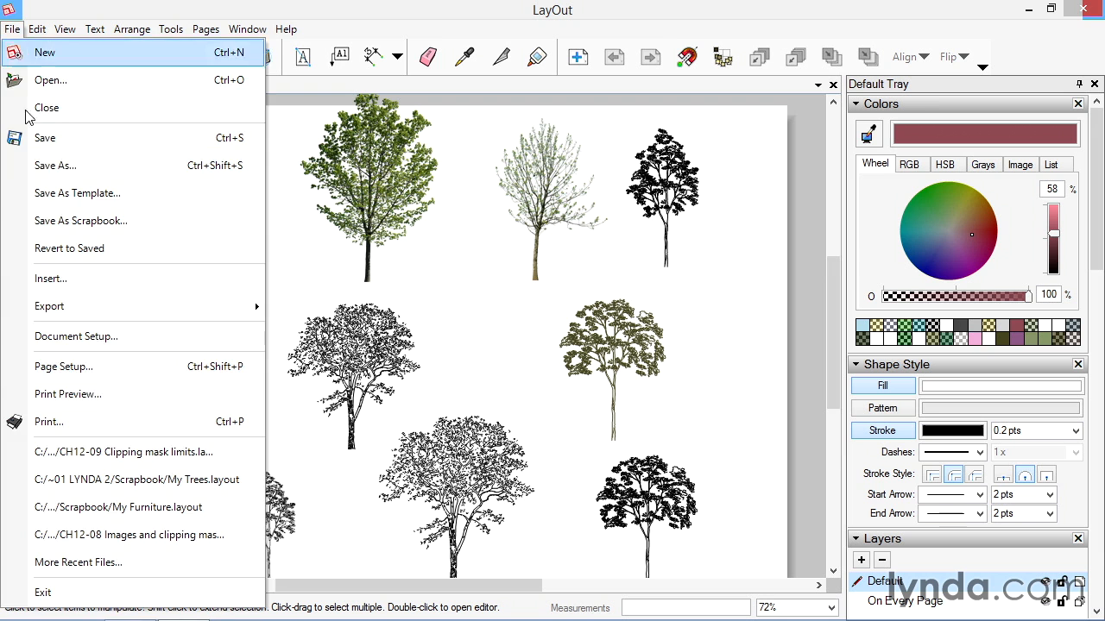
{"action": "left_click", "coordinate": [74, 338]}
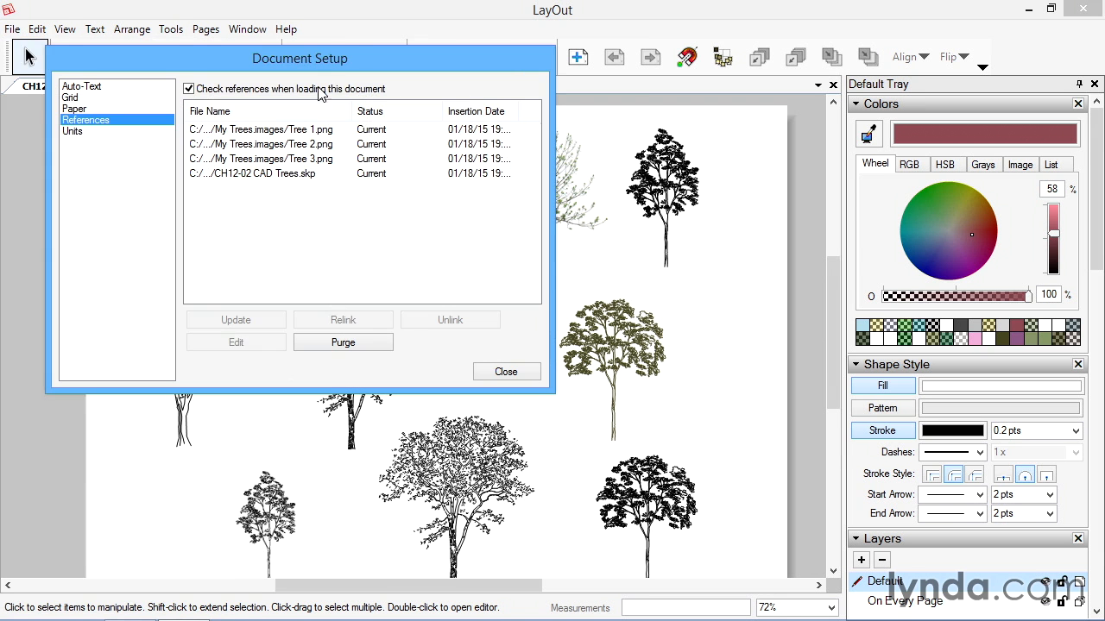
{"action": "left_click_drag", "start_coordinate": [326, 60], "coordinate": [620, 95]}
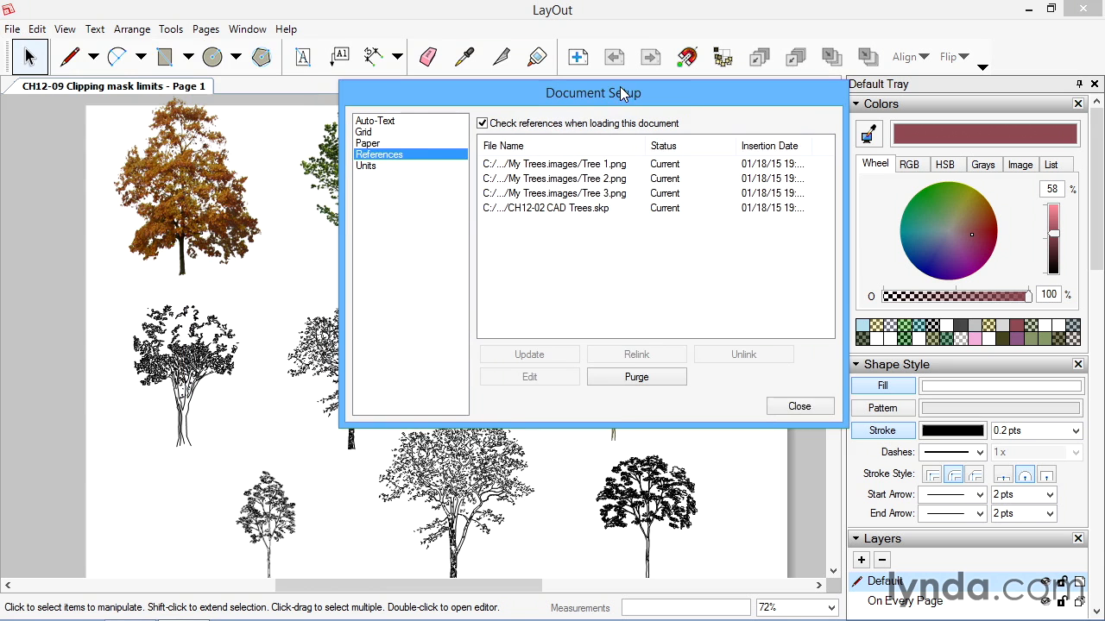
{"action": "left_click", "coordinate": [556, 165]}
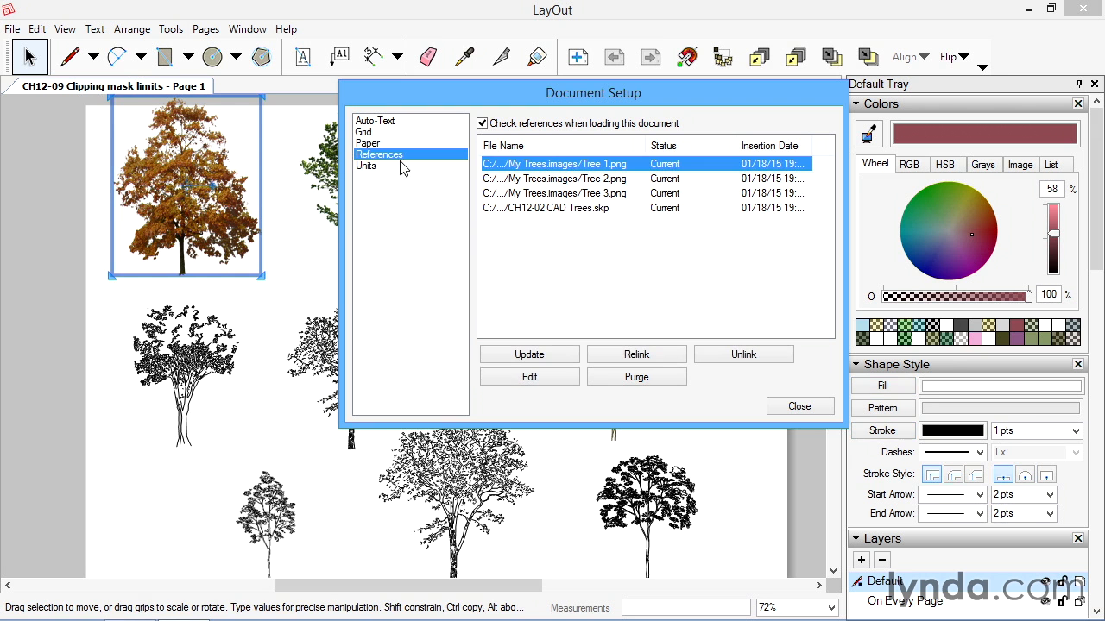
{"action": "left_click", "coordinate": [653, 362]}
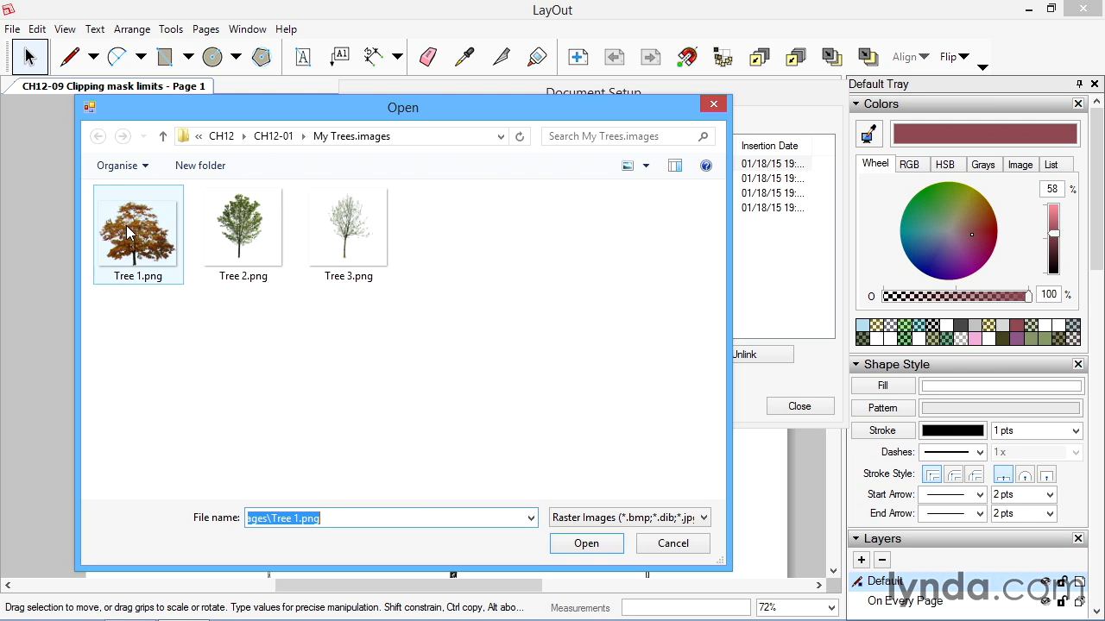
{"action": "left_click", "coordinate": [714, 104]}
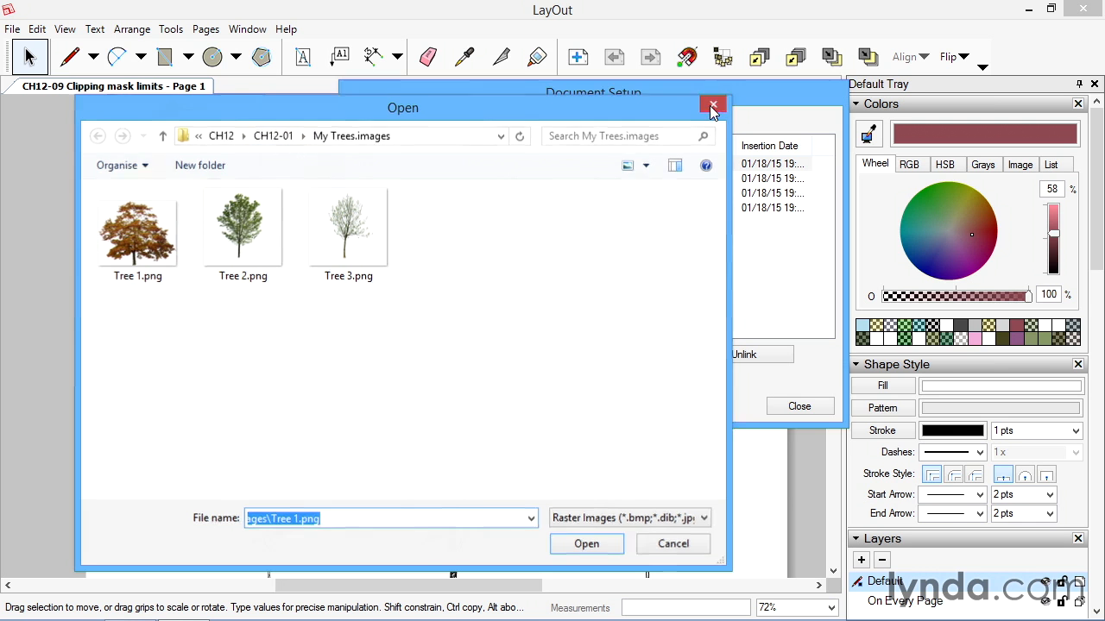
Check which page objects use the Tree 2.png, Tree 3.png and CH12-02 CAD Trees.skp references, and close the document setup
{"action": "left_click_drag", "start_coordinate": [587, 97], "coordinate": [561, 317]}
{"action": "left_click", "coordinate": [518, 399]}
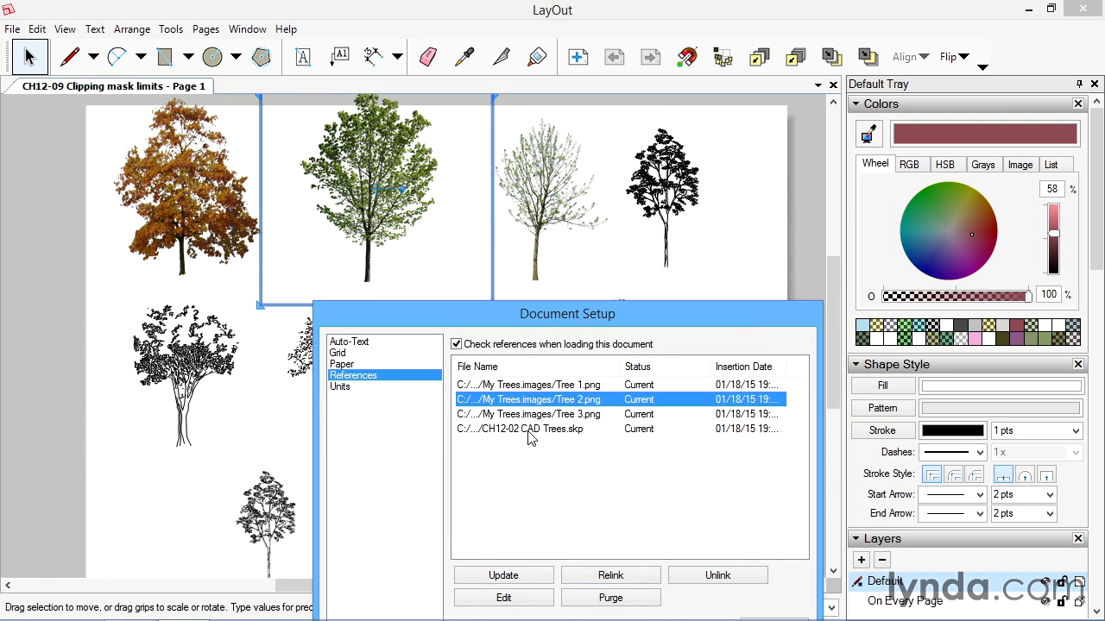
{"action": "left_click", "coordinate": [530, 416]}
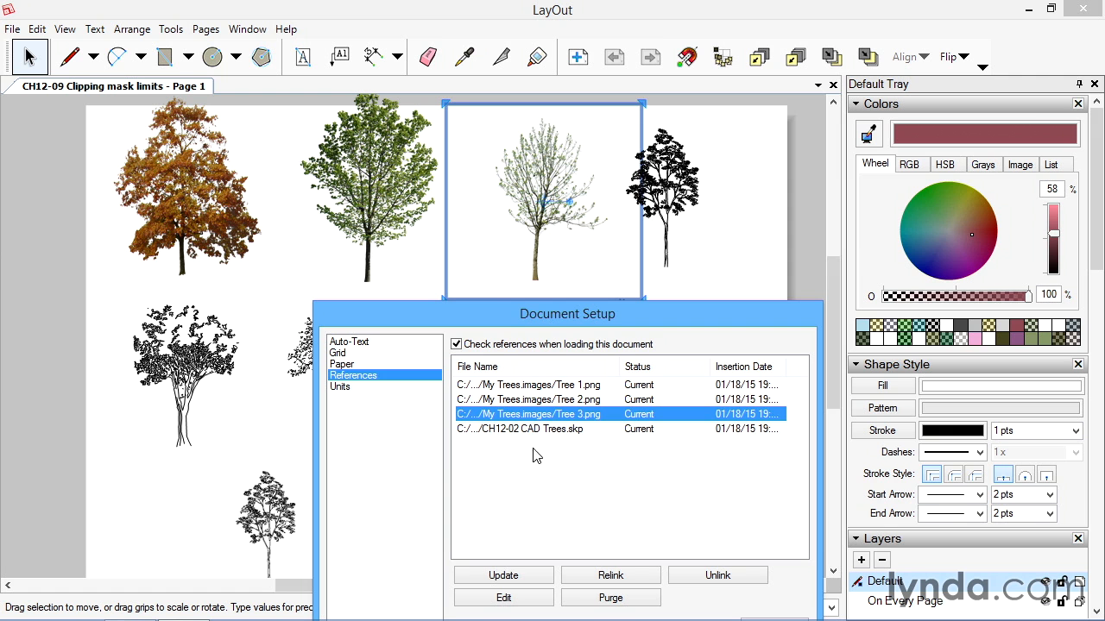
{"action": "left_click", "coordinate": [530, 429]}
{"action": "left_click_drag", "start_coordinate": [609, 317], "coordinate": [787, 36]}
{"action": "left_click", "coordinate": [634, 406]}
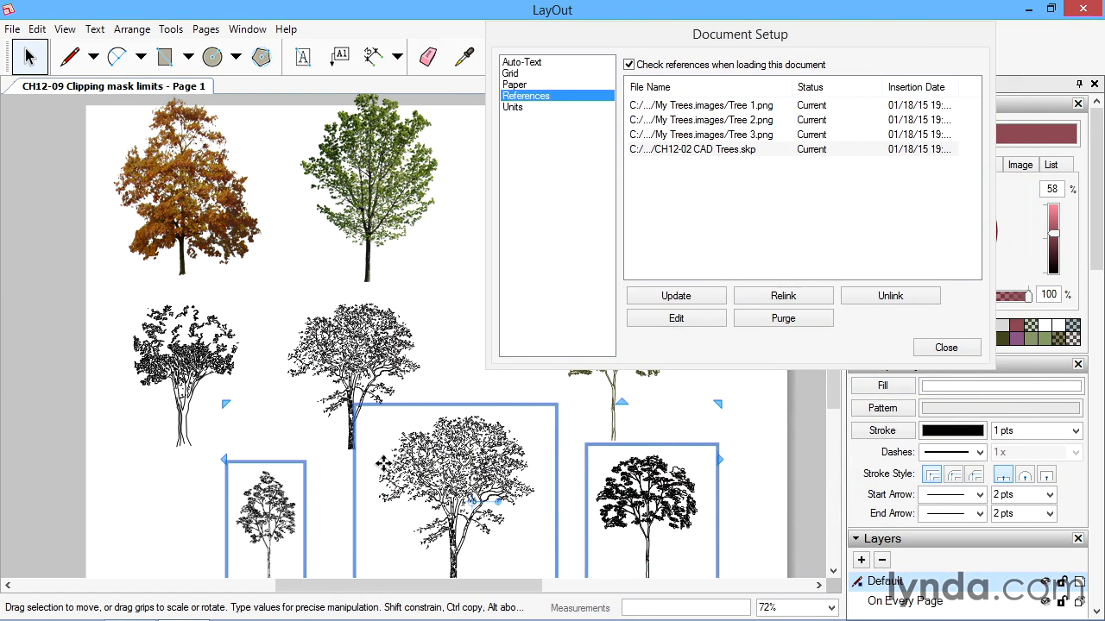
{"action": "left_click", "coordinate": [165, 476]}
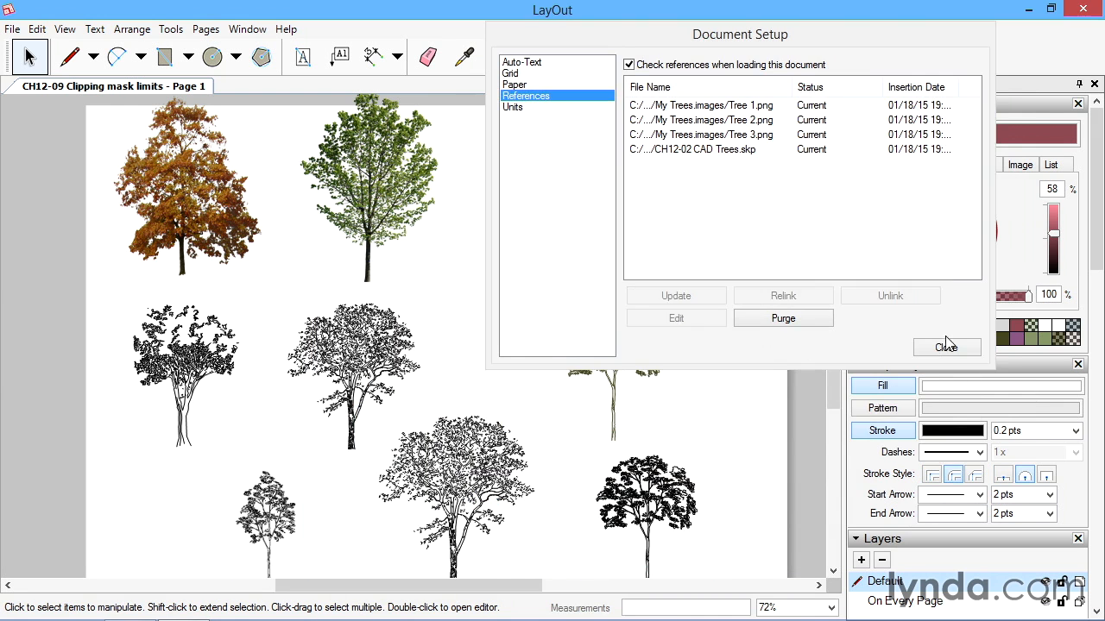
{"action": "left_click", "coordinate": [946, 343]}
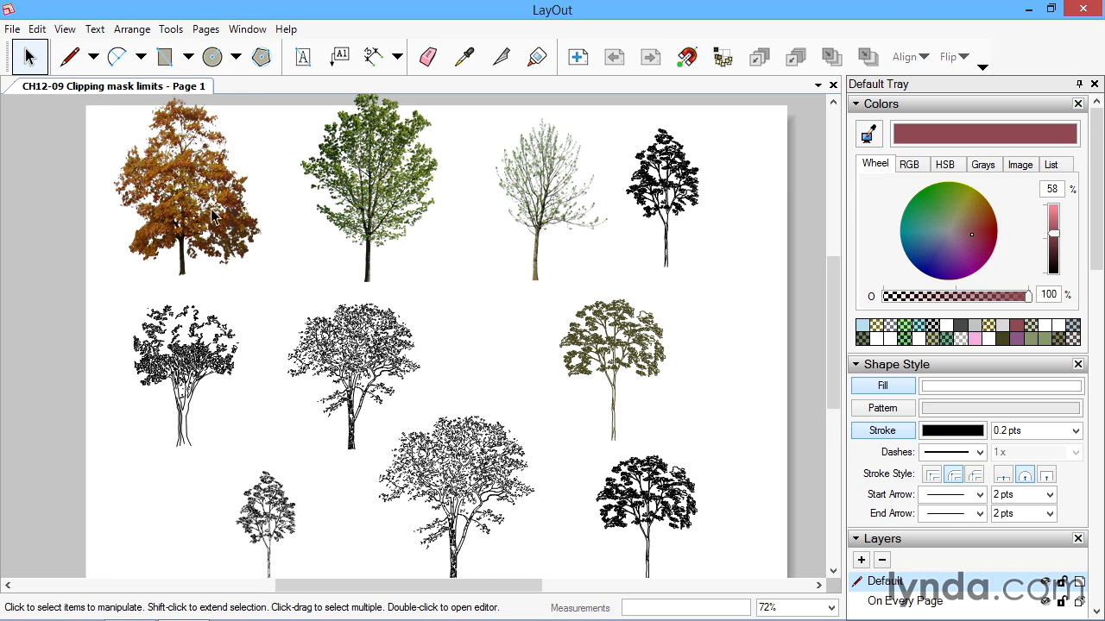
Move the sparse-leaved tree image closer to the full green tree in the upper row
{"action": "left_click", "coordinate": [188, 186]}
{"action": "left_click", "coordinate": [412, 197]}
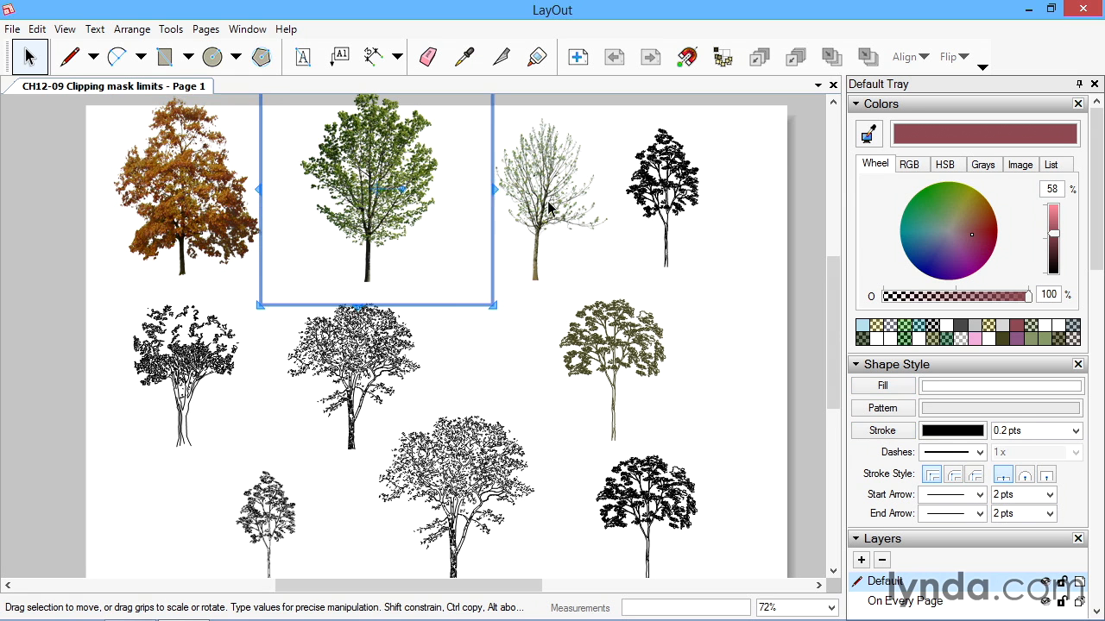
{"action": "left_click", "coordinate": [552, 202]}
{"action": "left_click_drag", "start_coordinate": [550, 213], "coordinate": [491, 218]}
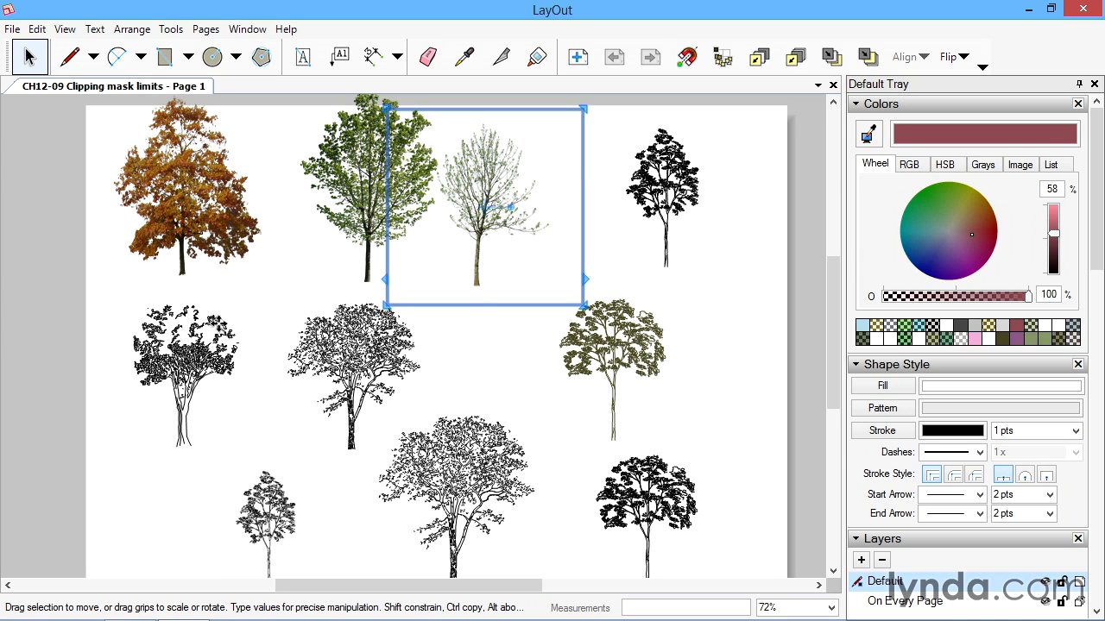
{"action": "left_click", "coordinate": [622, 232]}
Examine the linework of the black line-drawn tree in the upper row up close, both selected and unselected
{"action": "middle_click_drag", "start_coordinate": [622, 232], "coordinate": [520, 297]}
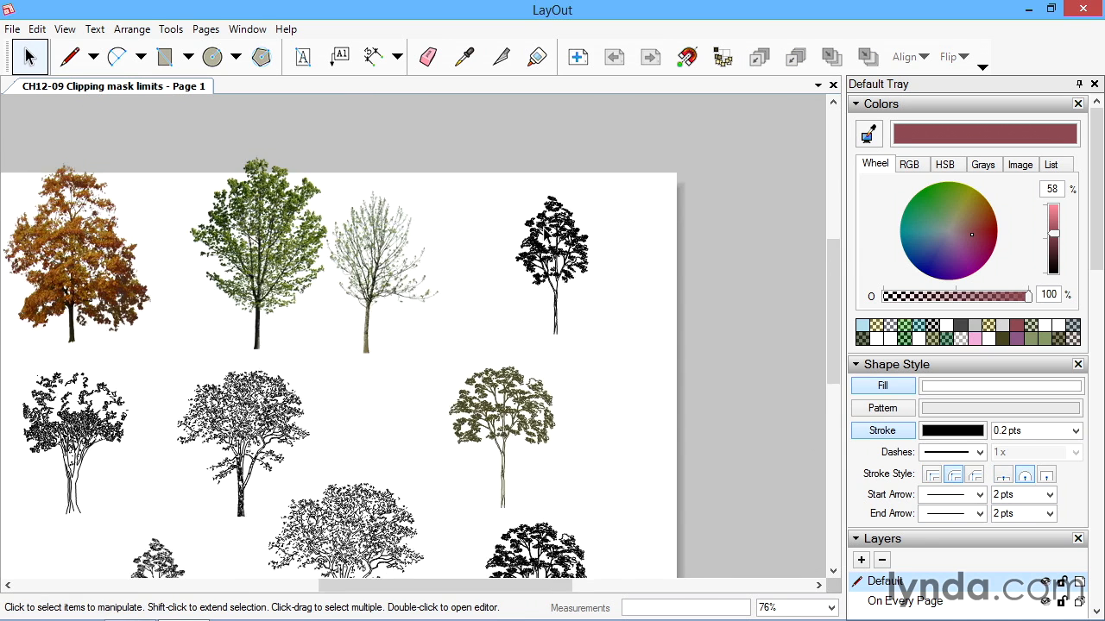
{"action": "scroll", "coordinate": [561, 211], "scroll_direction": "up", "scroll_amount": 5}
{"action": "scroll", "coordinate": [559, 212], "scroll_direction": "up", "scroll_amount": 5}
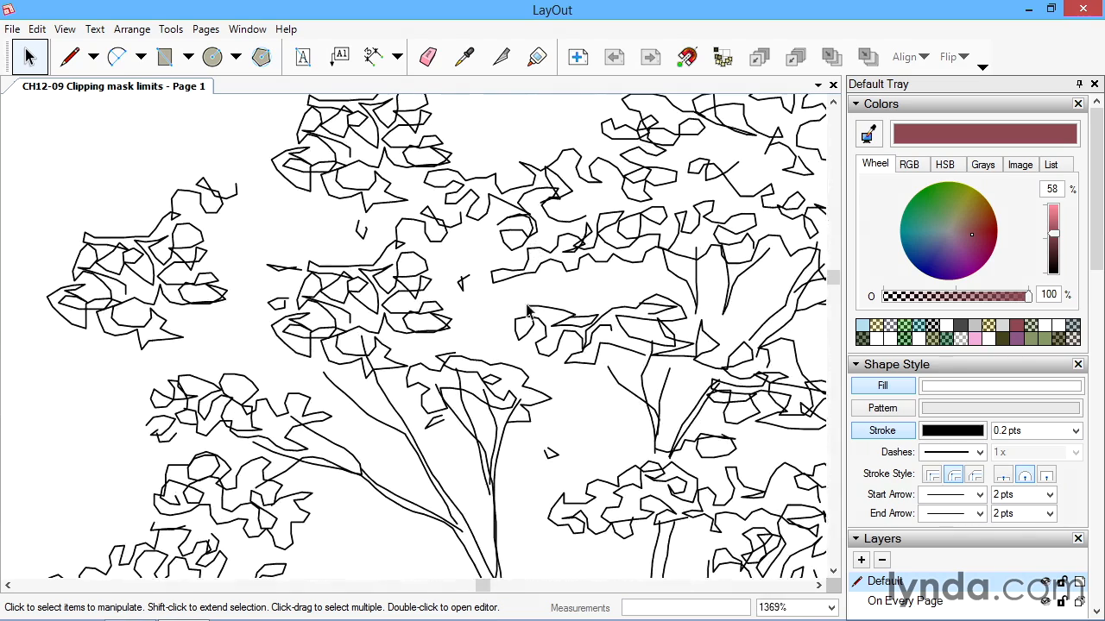
{"action": "scroll", "coordinate": [466, 239], "scroll_direction": "down", "scroll_amount": 4}
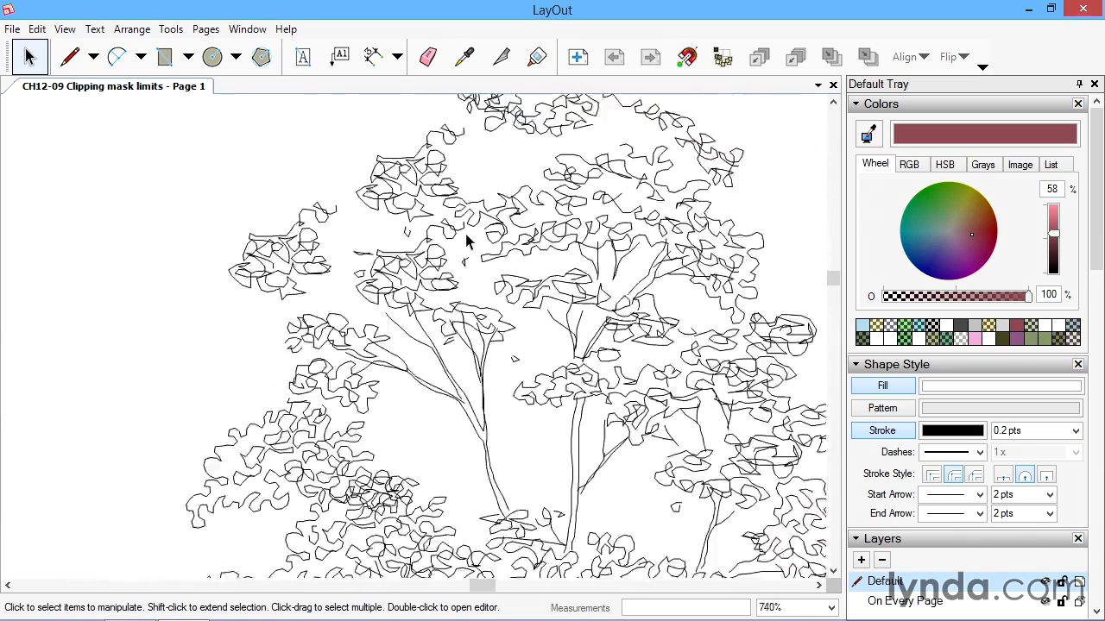
{"action": "left_click", "coordinate": [492, 218]}
{"action": "scroll", "coordinate": [458, 229], "scroll_direction": "up", "scroll_amount": 3}
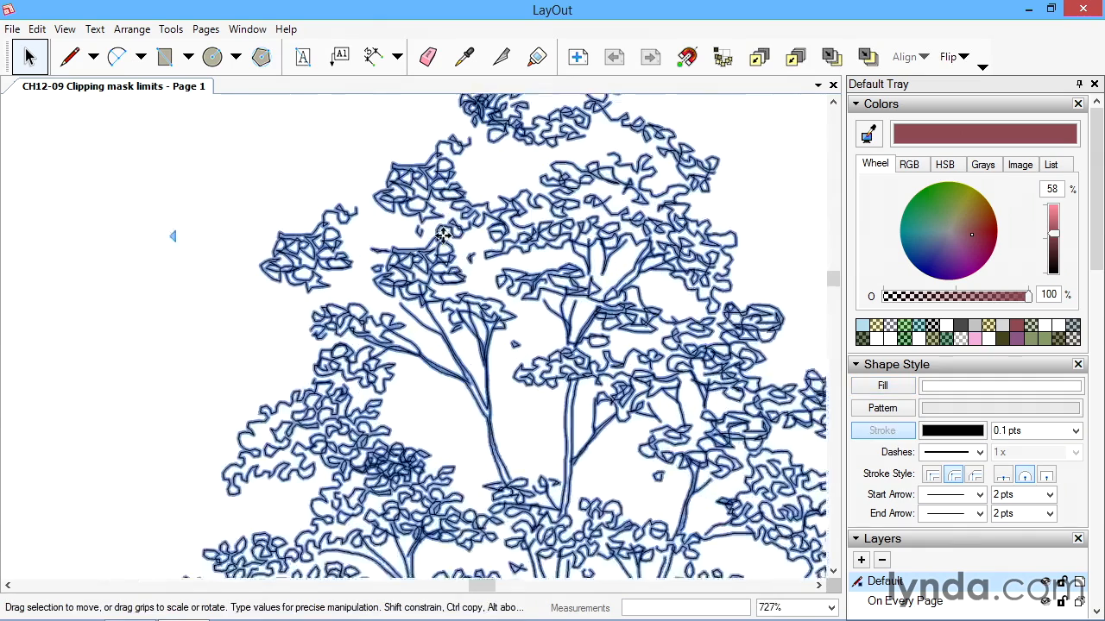
{"action": "scroll", "coordinate": [448, 223], "scroll_direction": "down", "scroll_amount": 1}
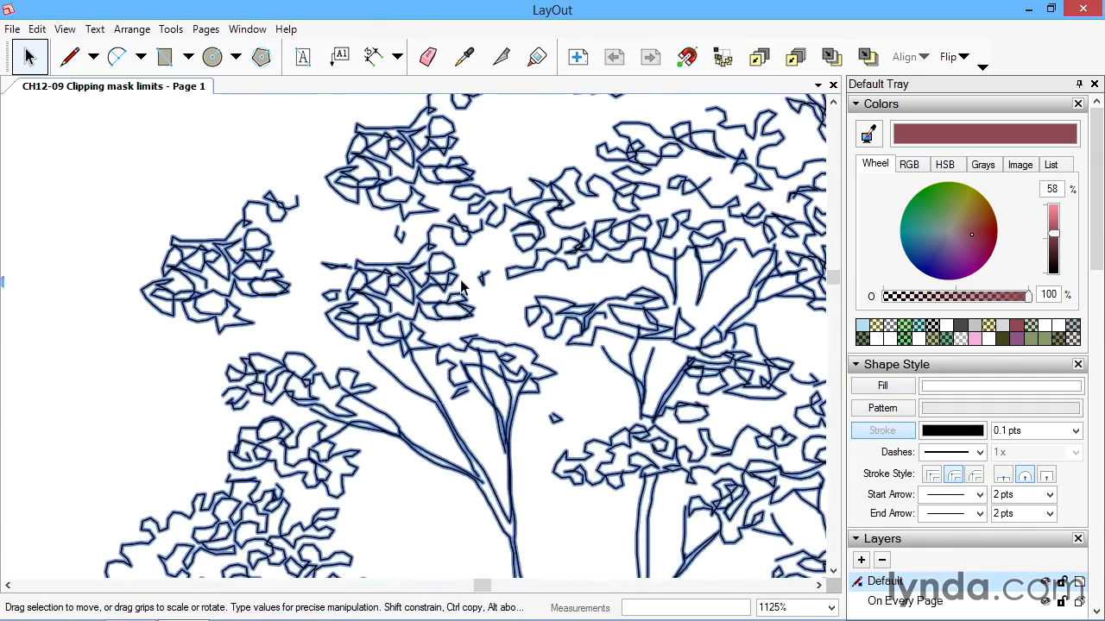
{"action": "scroll", "coordinate": [460, 279], "scroll_direction": "down", "scroll_amount": 1}
{"action": "scroll", "coordinate": [460, 279], "scroll_direction": "down", "scroll_amount": 1}
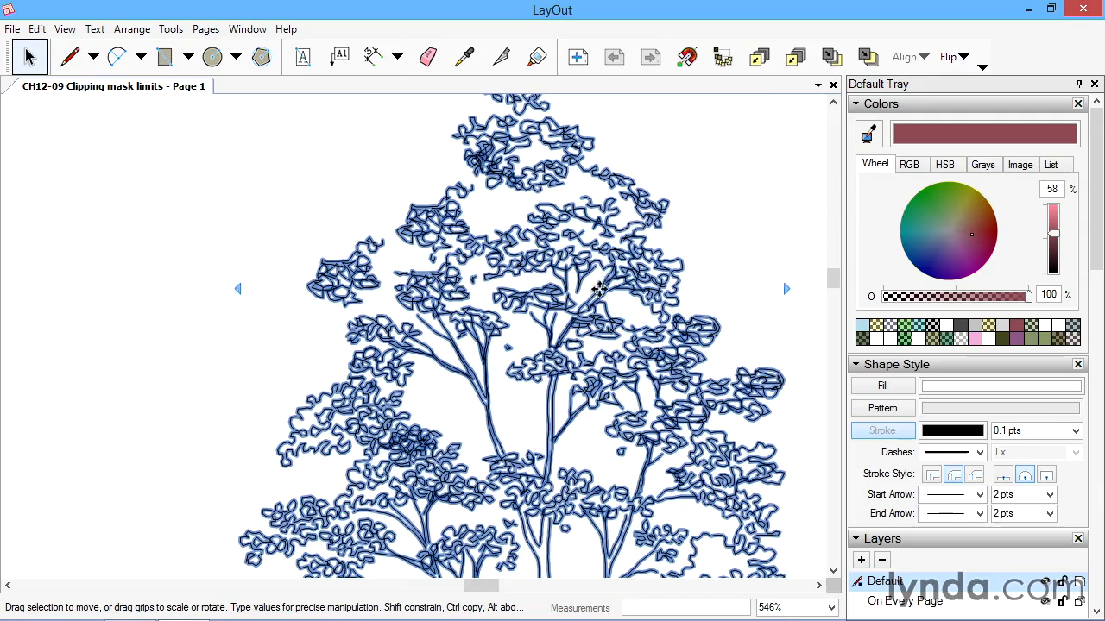
{"action": "scroll", "coordinate": [477, 270], "scroll_direction": "down", "scroll_amount": 2}
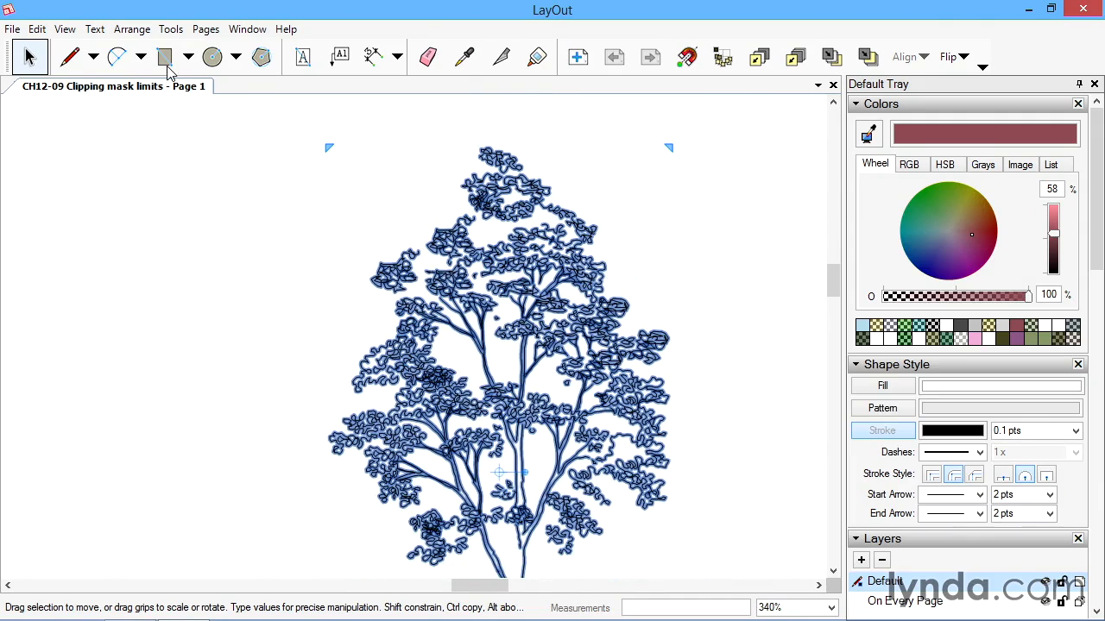
{"action": "left_click", "coordinate": [708, 270]}
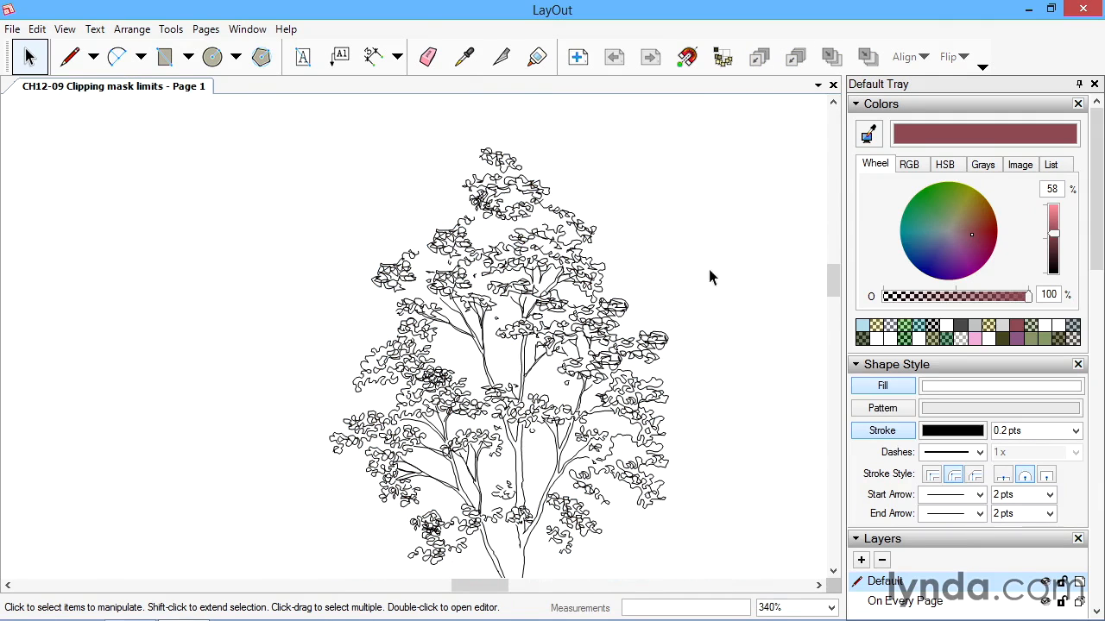
{"action": "scroll", "coordinate": [604, 272], "scroll_direction": "down", "scroll_amount": 1}
{"action": "scroll", "coordinate": [585, 273], "scroll_direction": "down", "scroll_amount": 1}
{"action": "scroll", "coordinate": [570, 259], "scroll_direction": "down", "scroll_amount": 1}
{"action": "middle_click_drag", "start_coordinate": [476, 184], "coordinate": [482, 129]}
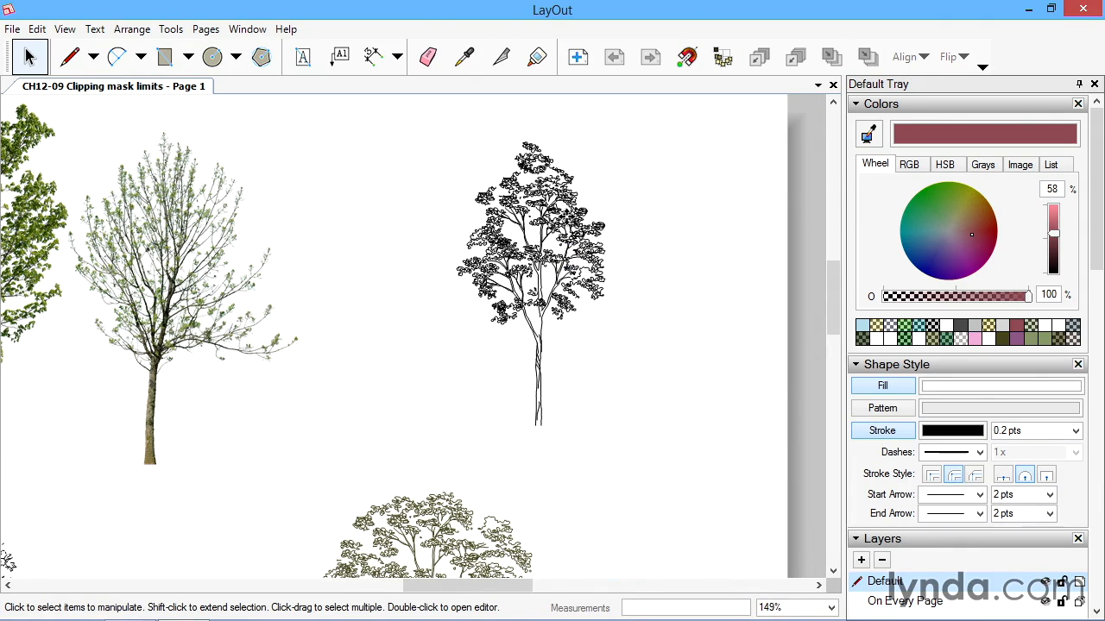
Draw a circle over the crown of the upper-row black tree and check both objects' options for a clipping mask
{"action": "left_click", "coordinate": [568, 218]}
{"action": "left_click", "coordinate": [668, 250]}
{"action": "left_click", "coordinate": [211, 57]}
{"action": "left_click_drag", "start_coordinate": [464, 185], "coordinate": [614, 330]}
{"action": "key", "text": "space"}
{"action": "left_click_drag", "start_coordinate": [633, 391], "coordinate": [436, 184]}
{"action": "right_click", "coordinate": [524, 224]}
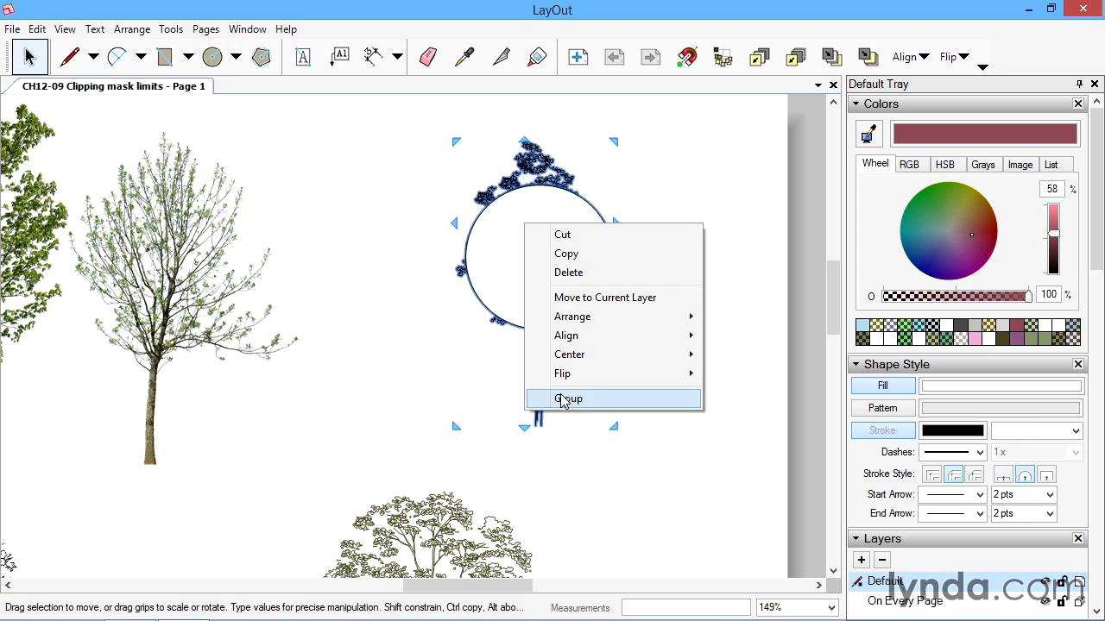
{"action": "left_click", "coordinate": [696, 173]}
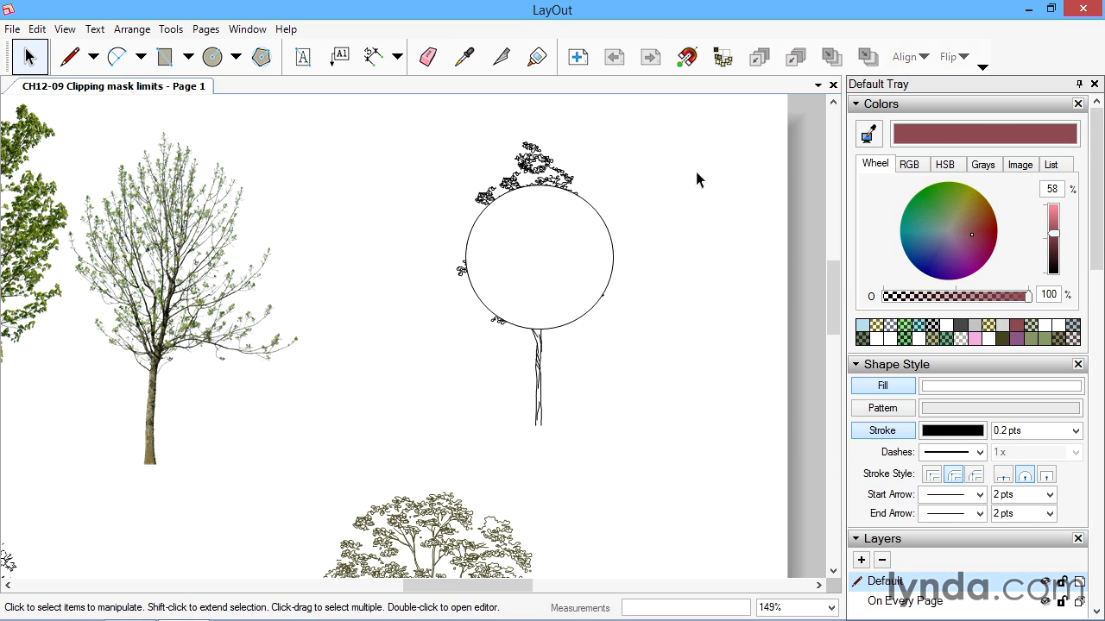
Delete the circle covering the crown of the upper-row black tree
{"action": "left_click", "coordinate": [530, 299]}
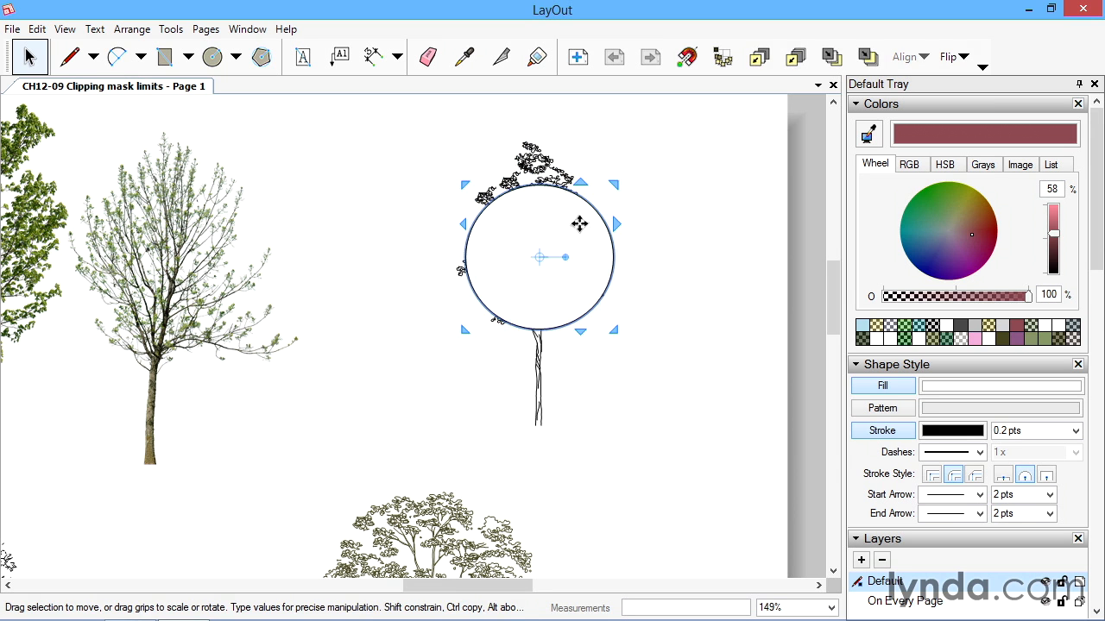
{"action": "key", "text": "Delete"}
{"action": "middle_click_drag", "start_coordinate": [636, 259], "coordinate": [643, 247]}
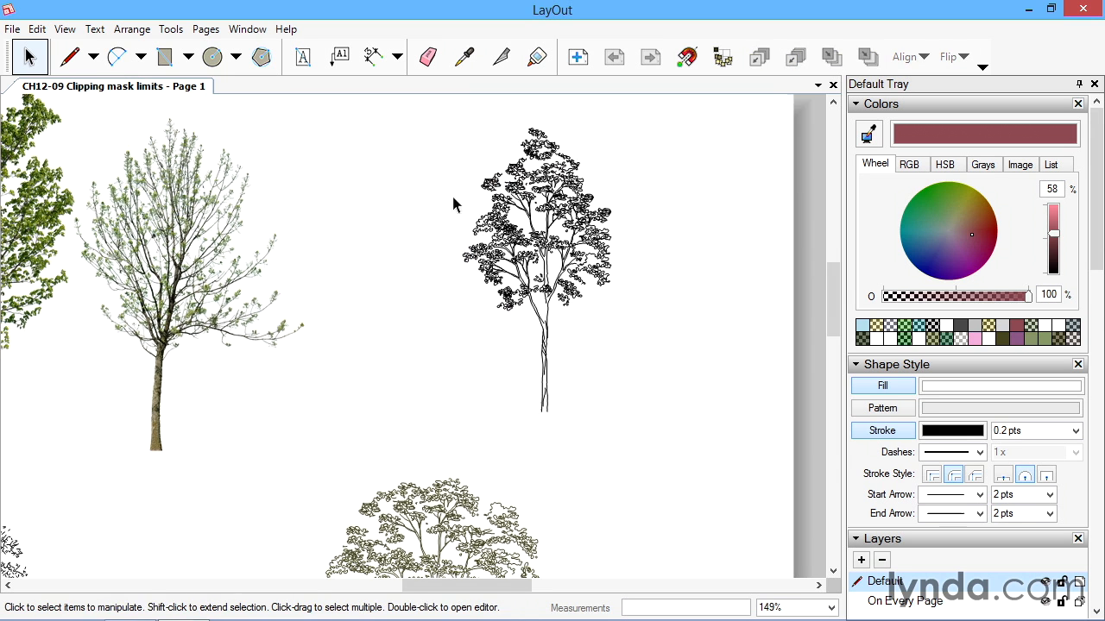
Change the small tree's SketchUp viewport in the lower row to Vector rendering
{"action": "scroll", "coordinate": [500, 279], "scroll_direction": "down", "scroll_amount": 3}
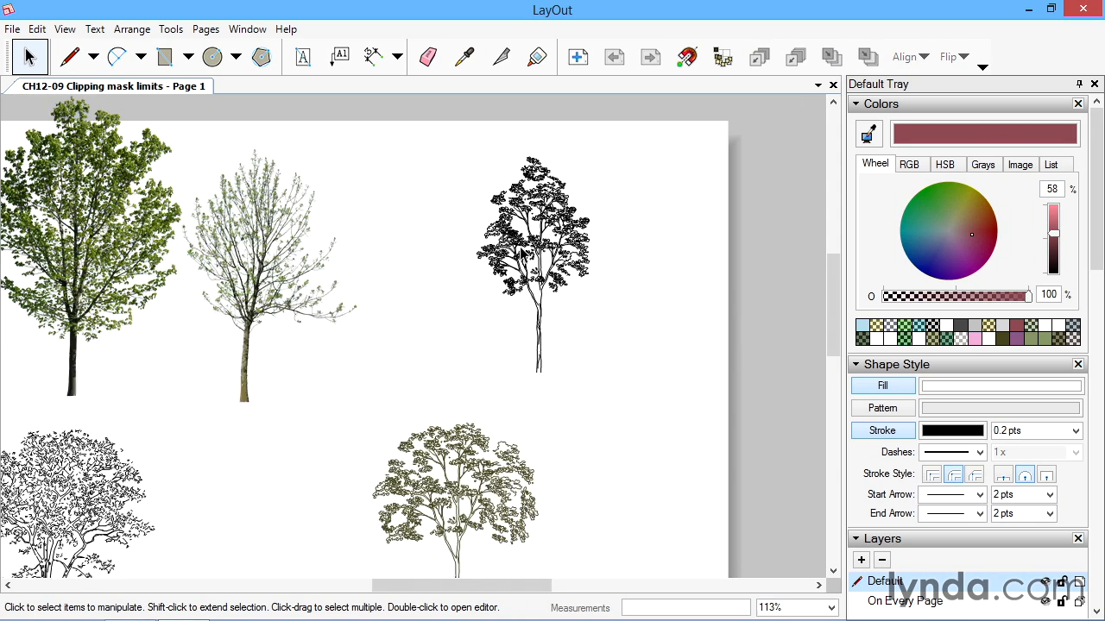
{"action": "scroll", "coordinate": [521, 255], "scroll_direction": "down", "scroll_amount": 1}
{"action": "middle_click_drag", "start_coordinate": [431, 276], "coordinate": [580, 202]}
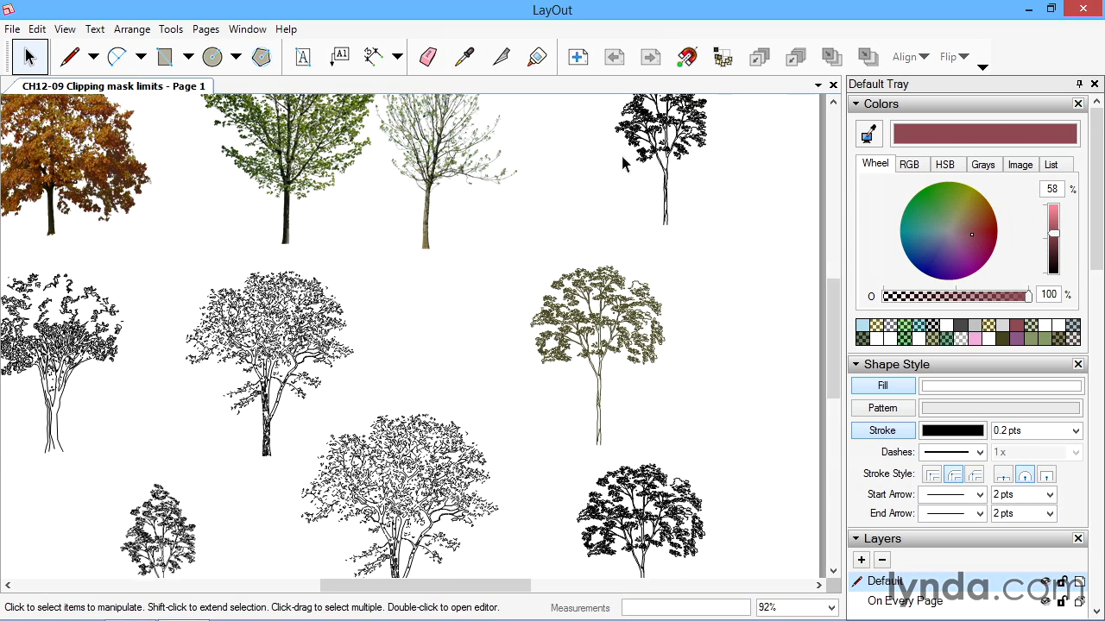
{"action": "middle_click_drag", "start_coordinate": [432, 316], "coordinate": [488, 217]}
{"action": "left_click", "coordinate": [276, 393]}
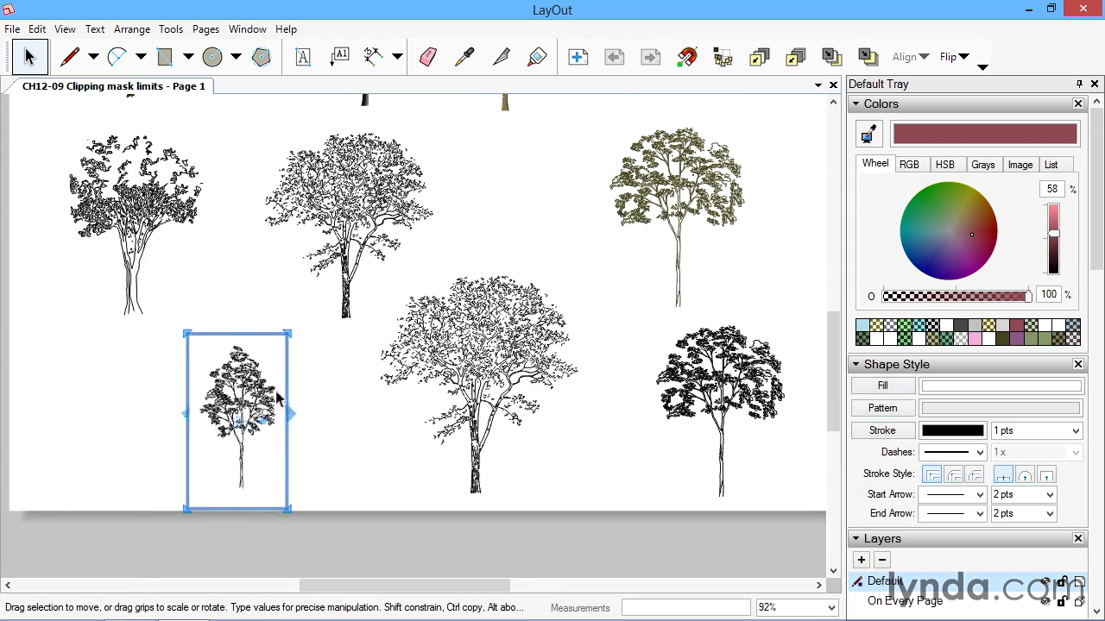
{"action": "middle_click_drag", "start_coordinate": [515, 413], "coordinate": [440, 518]}
{"action": "middle_click_drag", "start_coordinate": [370, 449], "coordinate": [616, 212]}
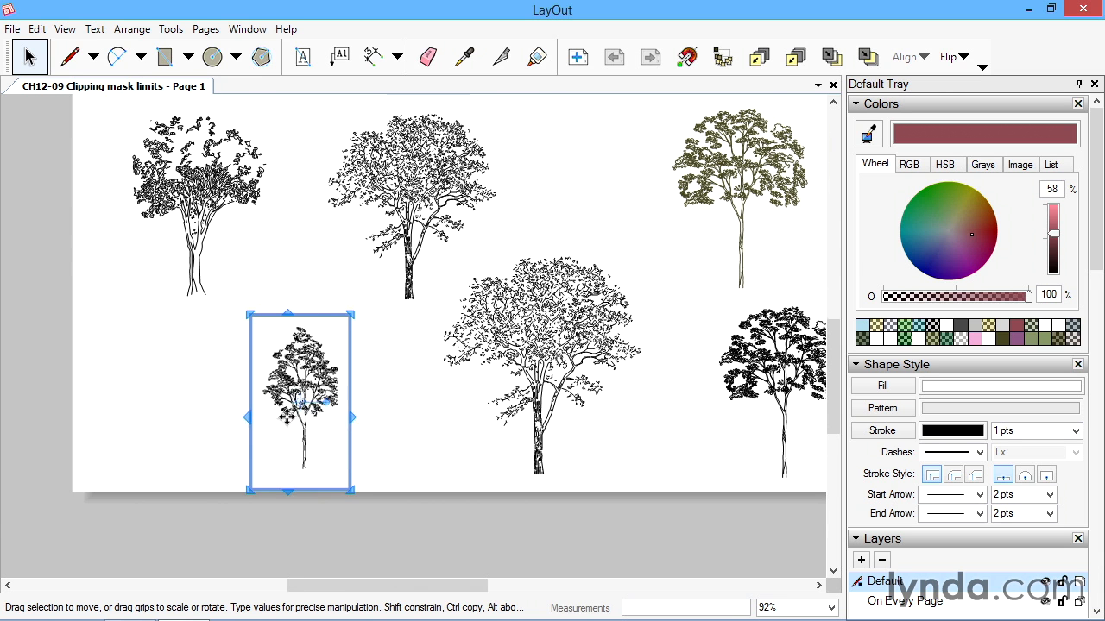
{"action": "scroll", "coordinate": [302, 403], "scroll_direction": "up", "scroll_amount": 6}
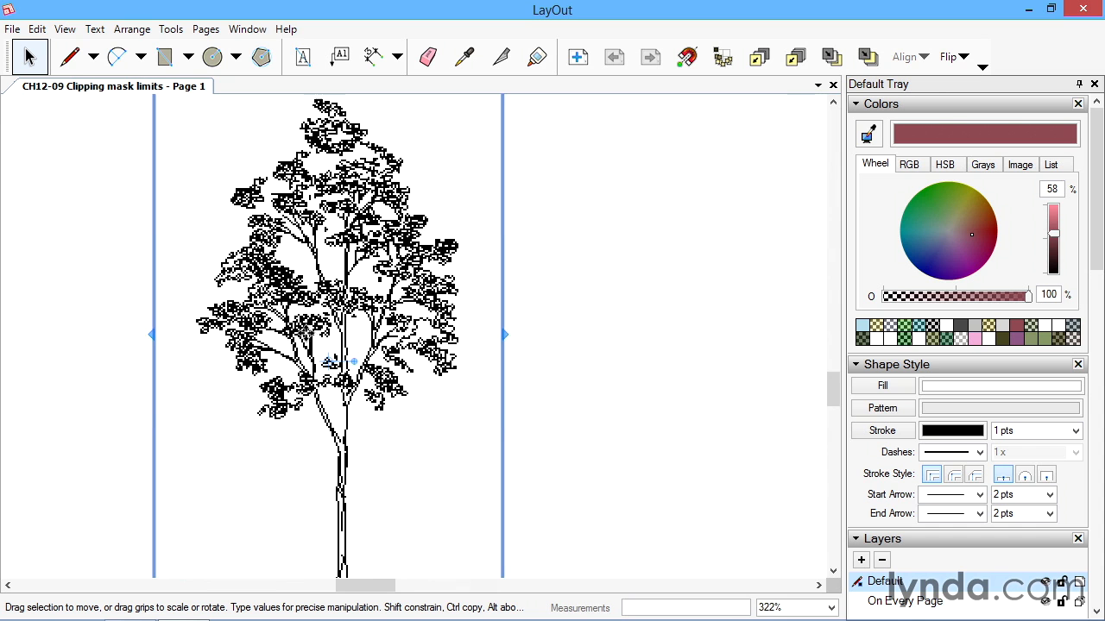
{"action": "left_click_drag", "start_coordinate": [1101, 249], "coordinate": [1099, 495]}
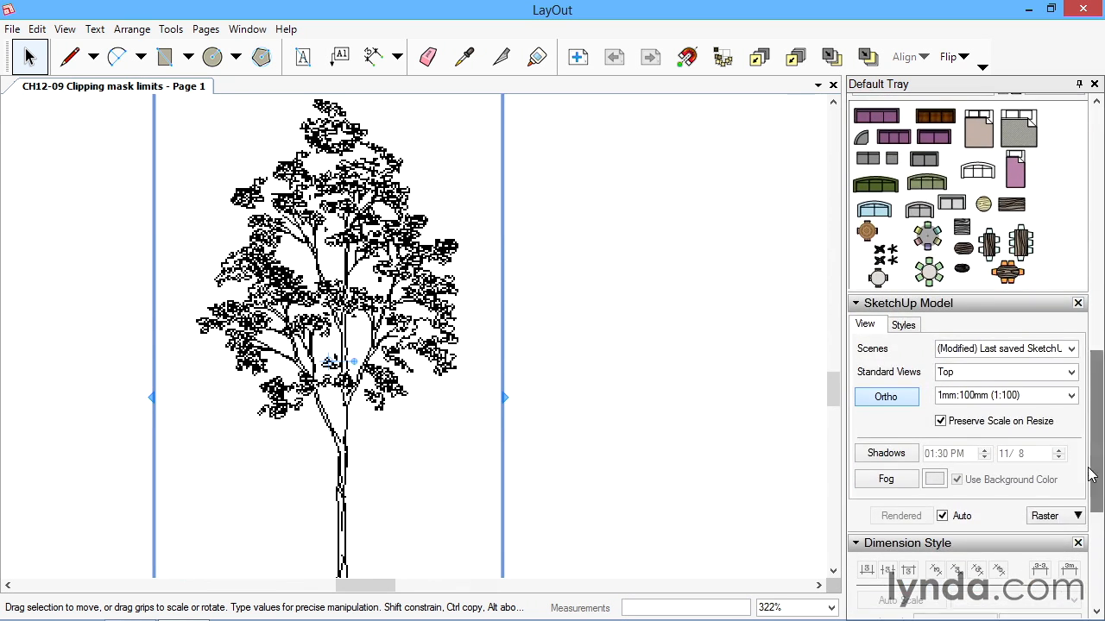
{"action": "left_click", "coordinate": [1044, 516]}
{"action": "left_click", "coordinate": [1049, 554]}
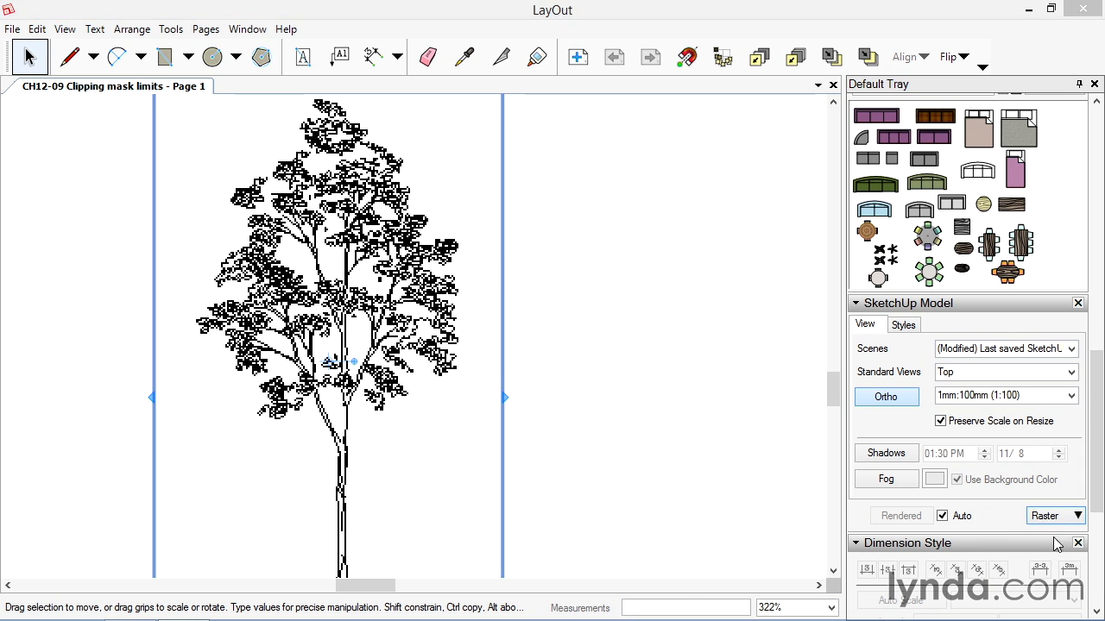
Examine the small tree's vector linework up close and reselect its viewport
{"action": "left_click", "coordinate": [567, 342]}
{"action": "scroll", "coordinate": [367, 252], "scroll_direction": "up", "scroll_amount": 2}
{"action": "scroll", "coordinate": [365, 251], "scroll_direction": "up", "scroll_amount": 5}
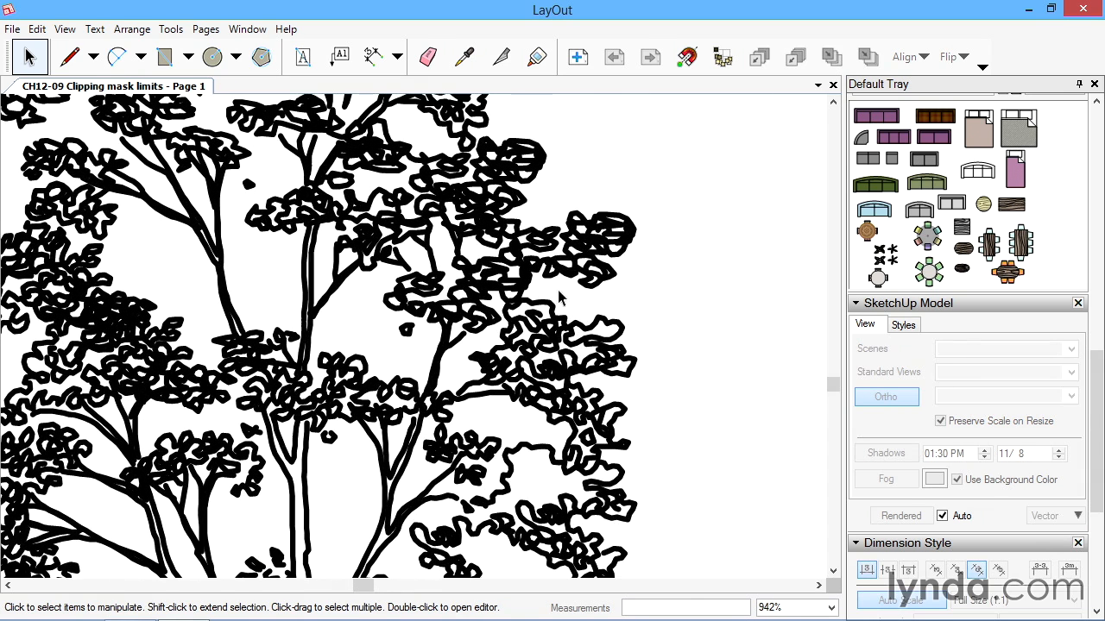
{"action": "left_click", "coordinate": [511, 263]}
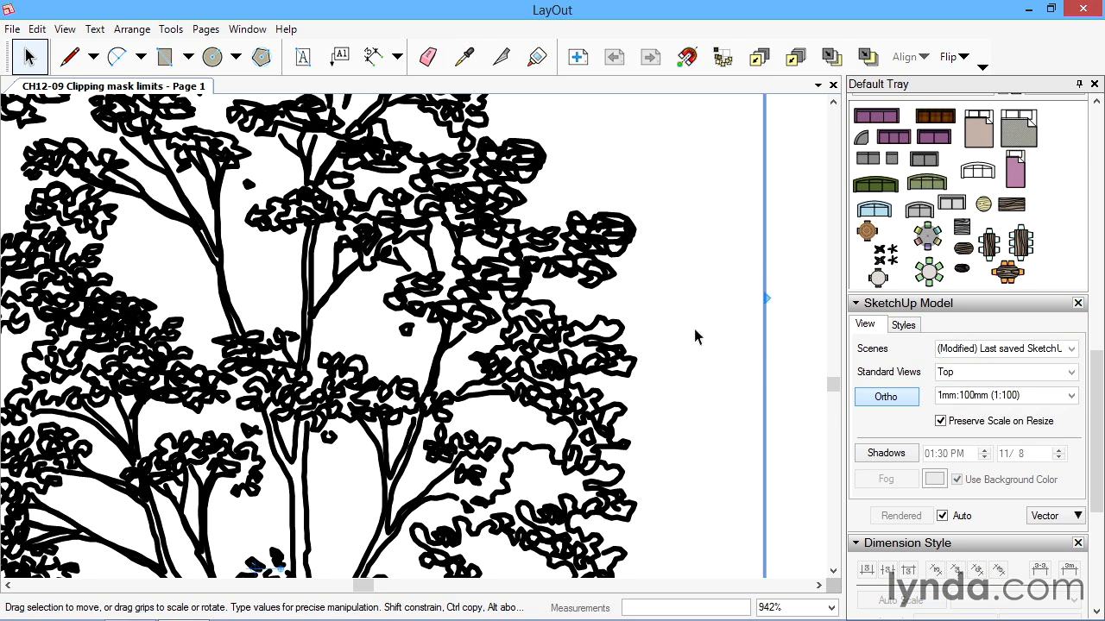
Set the small lower-row tree viewport's line weight to 0.30 pts
{"action": "left_click", "coordinate": [902, 325]}
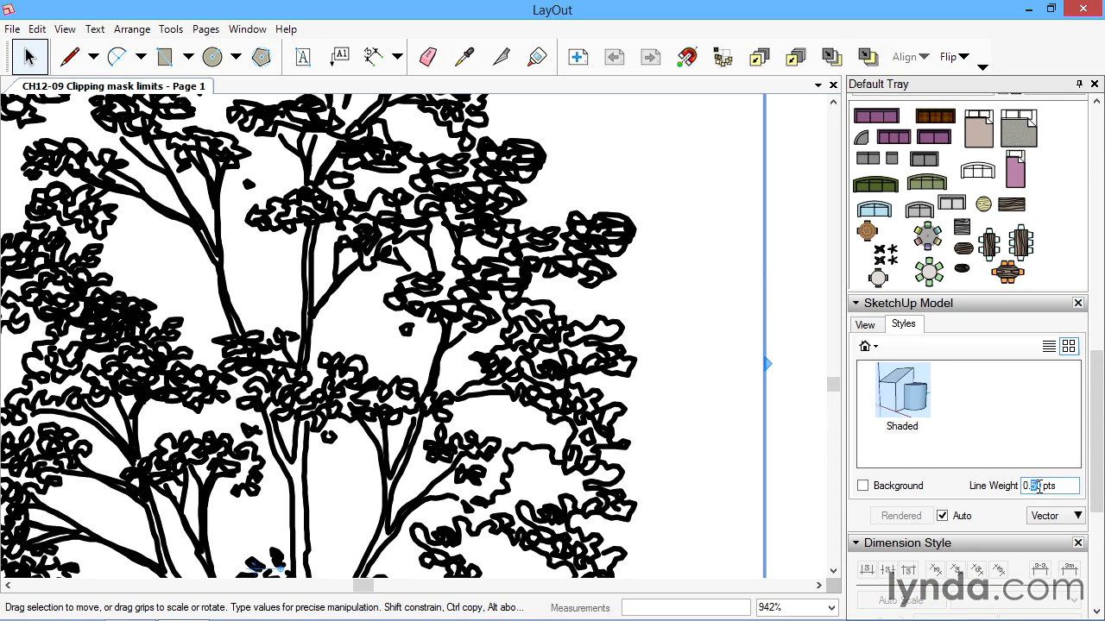
{"action": "key", "text": "Return"}
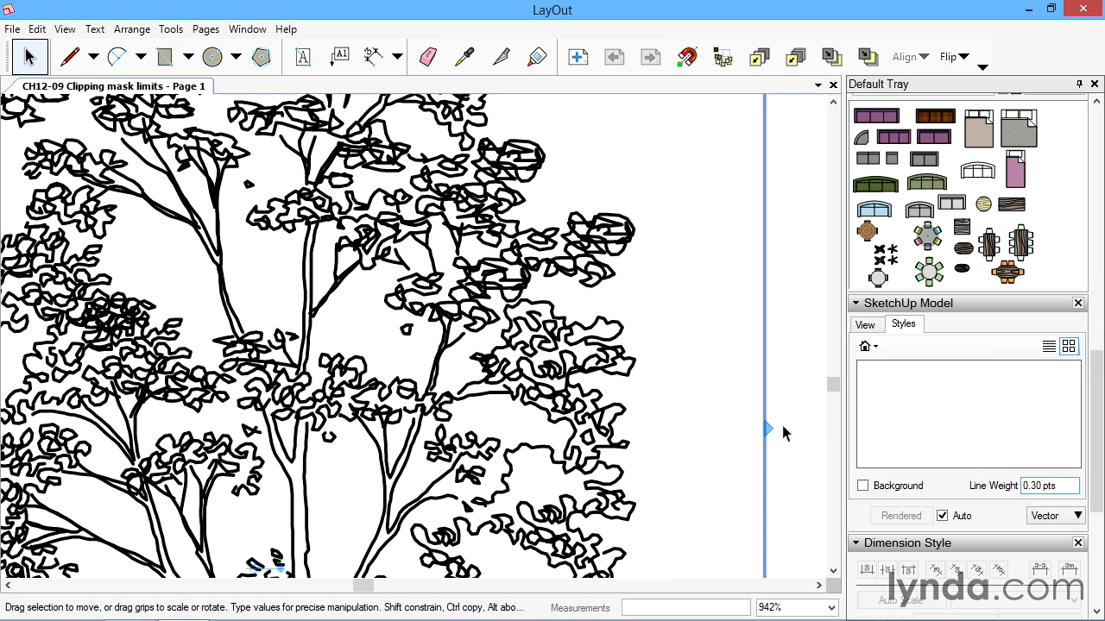
{"action": "left_click", "coordinate": [740, 381]}
{"action": "scroll", "coordinate": [417, 294], "scroll_direction": "down", "scroll_amount": 5}
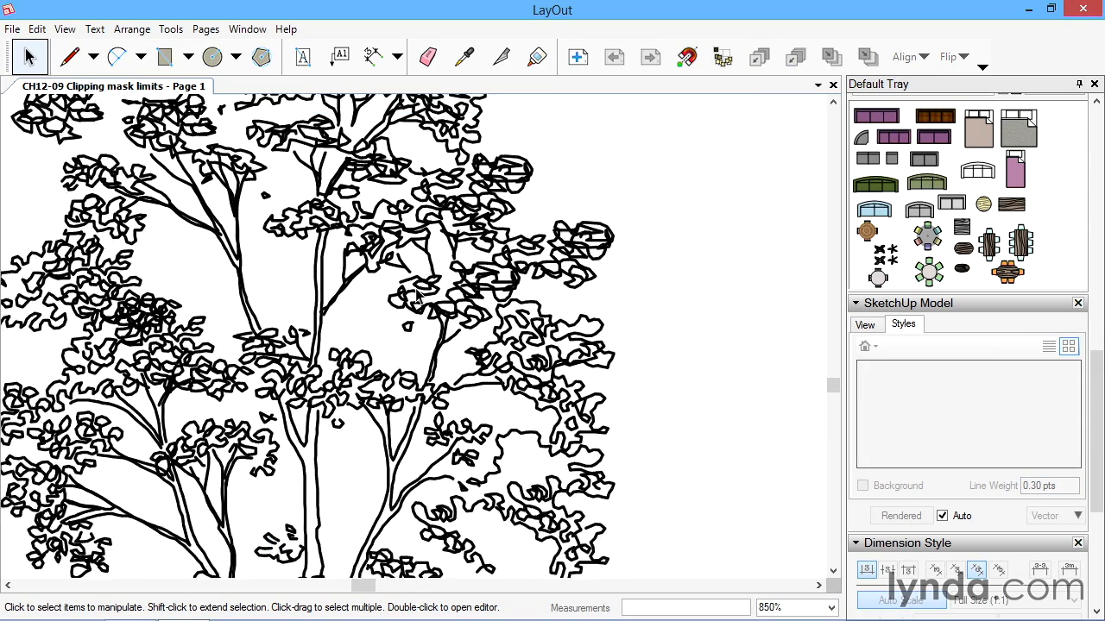
{"action": "scroll", "coordinate": [417, 294], "scroll_direction": "down", "scroll_amount": 3}
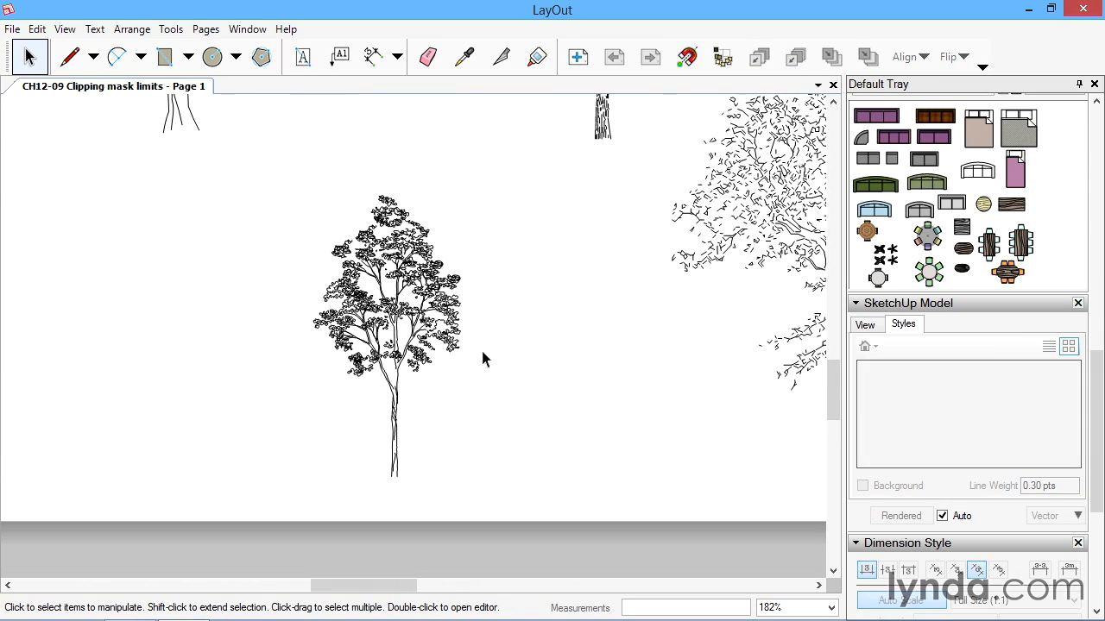
Draw an ellipse over the crown of the small lower-row tree viewport and use it to create a clipping mask
{"action": "left_click", "coordinate": [429, 340]}
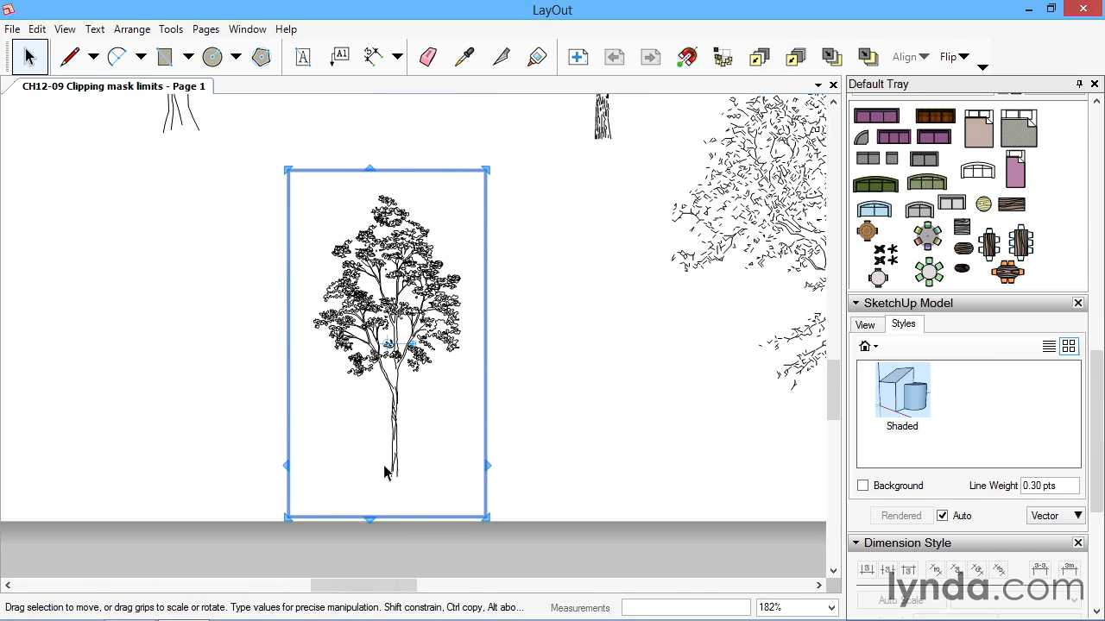
{"action": "left_click", "coordinate": [212, 56]}
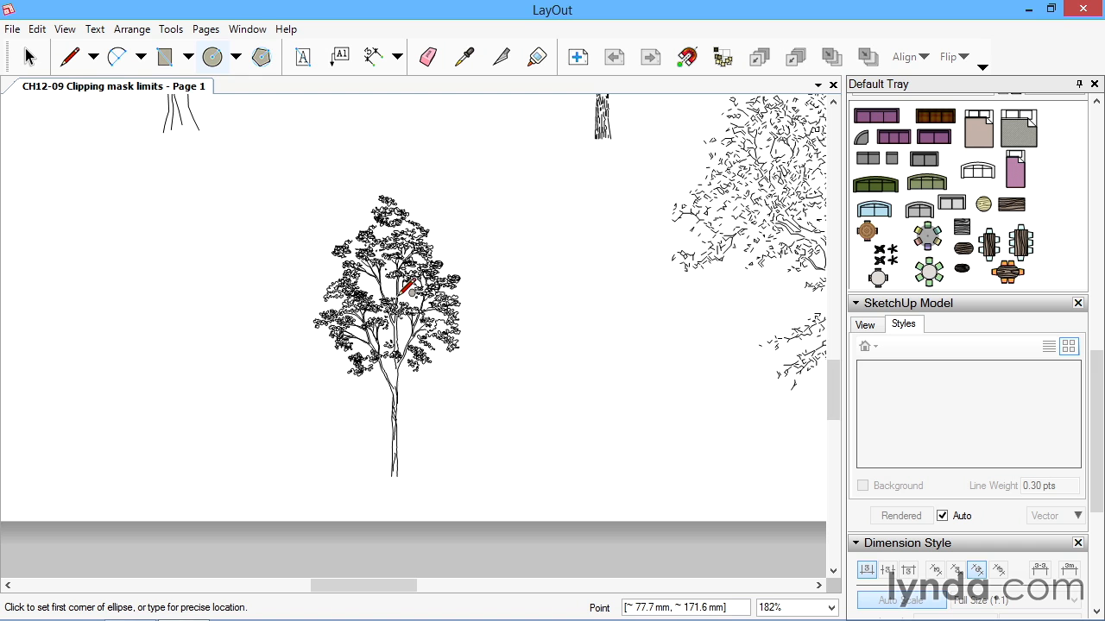
{"action": "left_click", "coordinate": [312, 236]}
{"action": "left_click", "coordinate": [486, 393]}
{"action": "key", "text": "space"}
{"action": "left_click_drag", "start_coordinate": [565, 479], "coordinate": [359, 308]}
{"action": "right_click", "coordinate": [429, 301]}
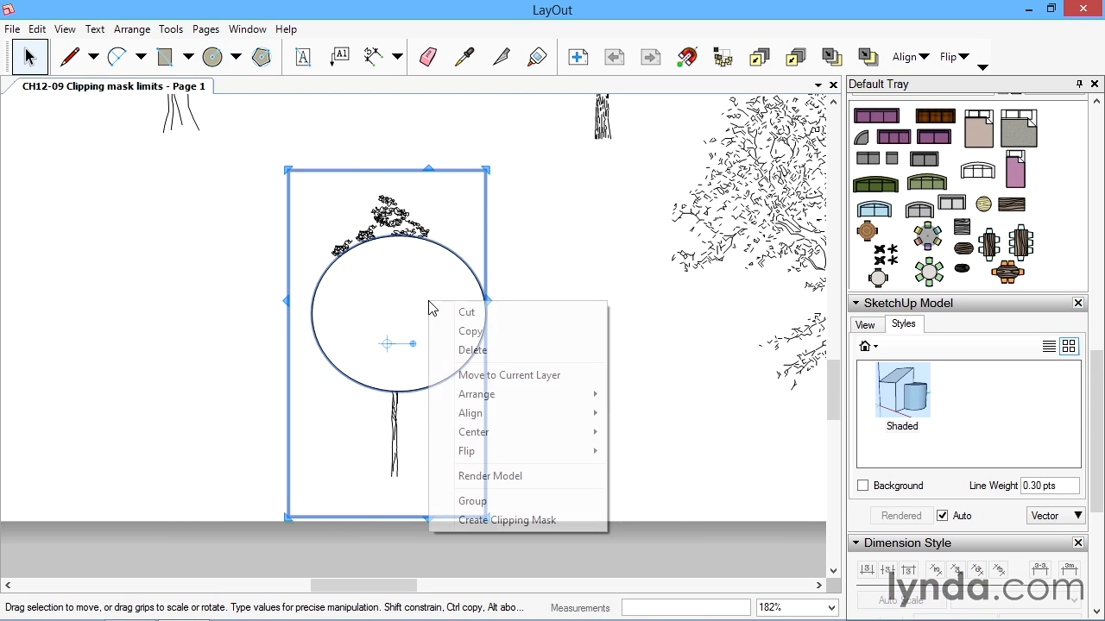
{"action": "left_click", "coordinate": [488, 519]}
{"action": "left_click", "coordinate": [556, 386]}
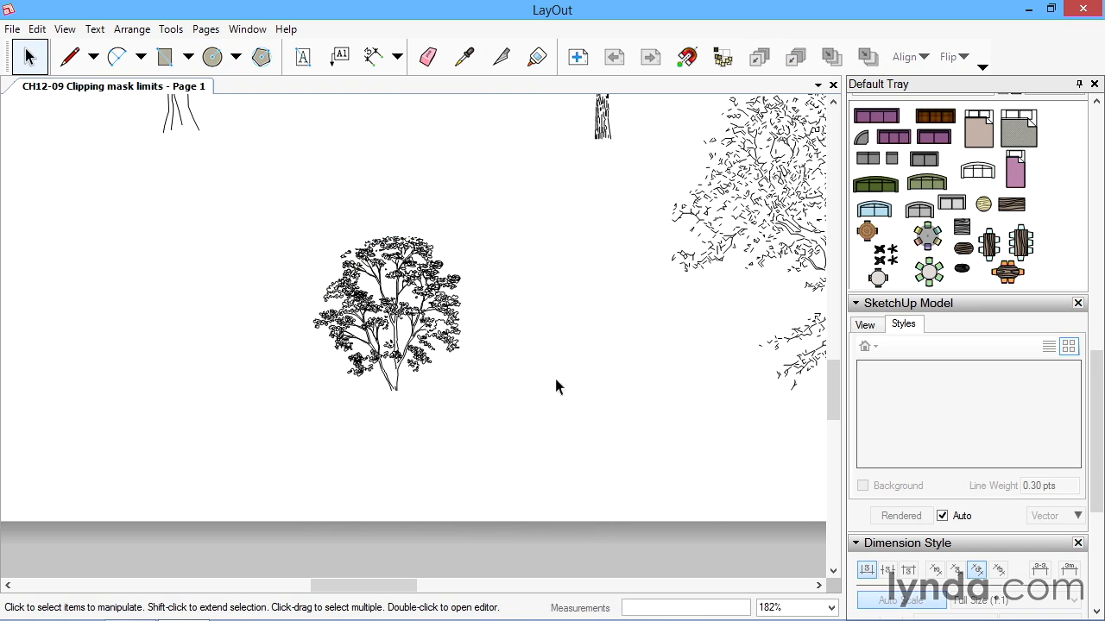
Turn on the stroke of the clipped small tree viewport and reselect it to check its outline
{"action": "left_click", "coordinate": [386, 260]}
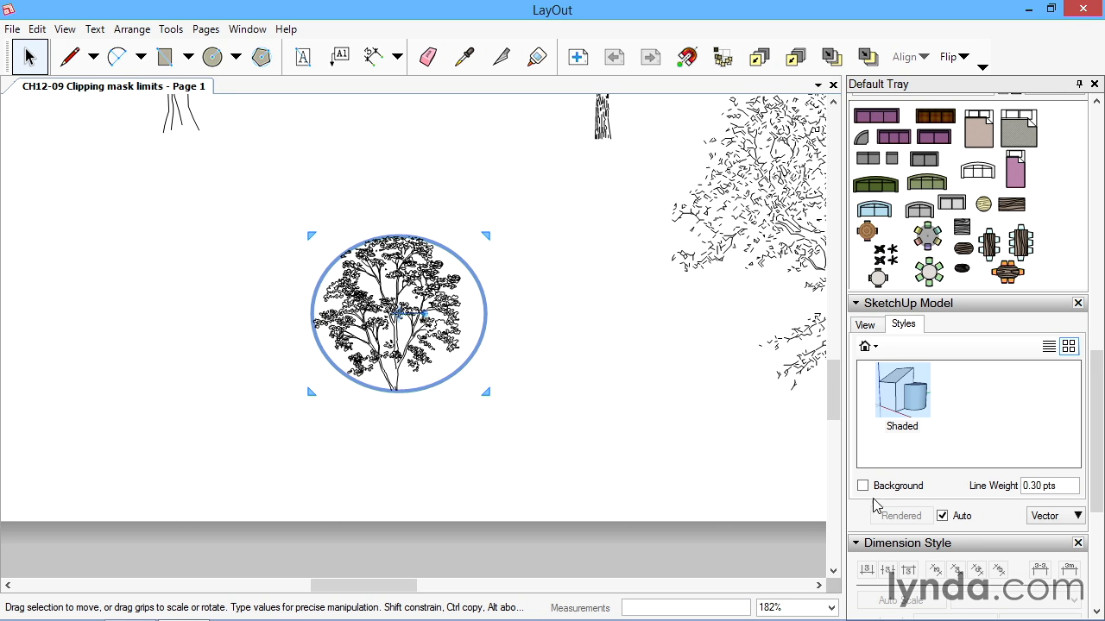
{"action": "left_click_drag", "start_coordinate": [1097, 406], "coordinate": [1099, 202]}
{"action": "left_click", "coordinate": [882, 309]}
{"action": "left_click", "coordinate": [620, 351]}
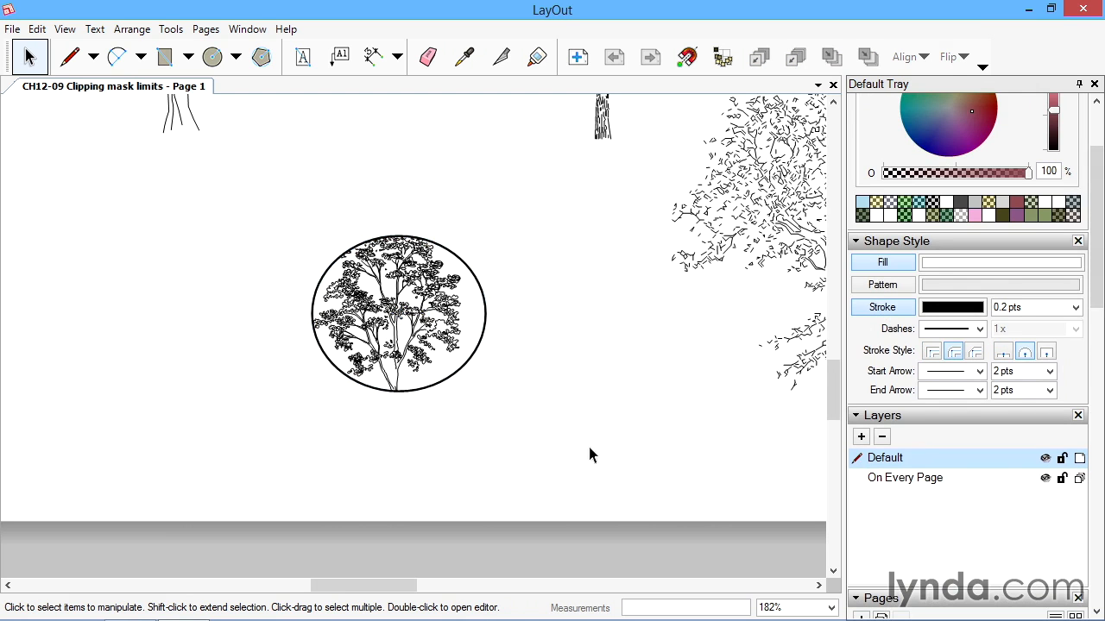
{"action": "left_click", "coordinate": [485, 299]}
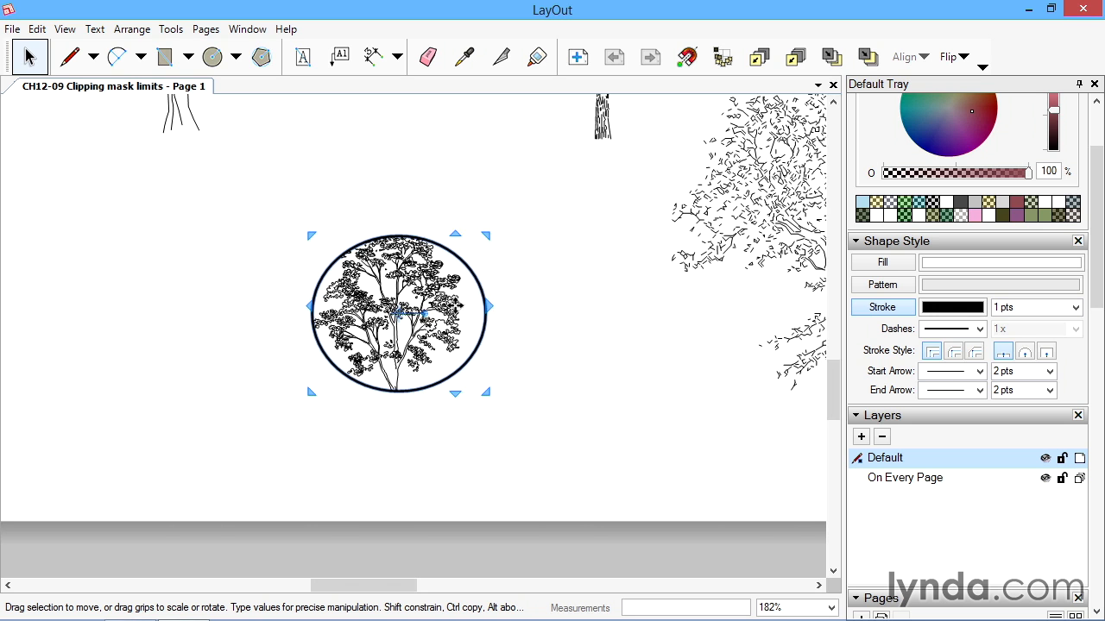
Change the stroke colour of the olive-green vector tree in the middle row to pink
{"action": "middle_click_drag", "start_coordinate": [665, 312], "coordinate": [113, 566]}
{"action": "scroll", "coordinate": [508, 345], "scroll_direction": "down", "scroll_amount": 1}
{"action": "middle_click_drag", "start_coordinate": [539, 331], "coordinate": [223, 433]}
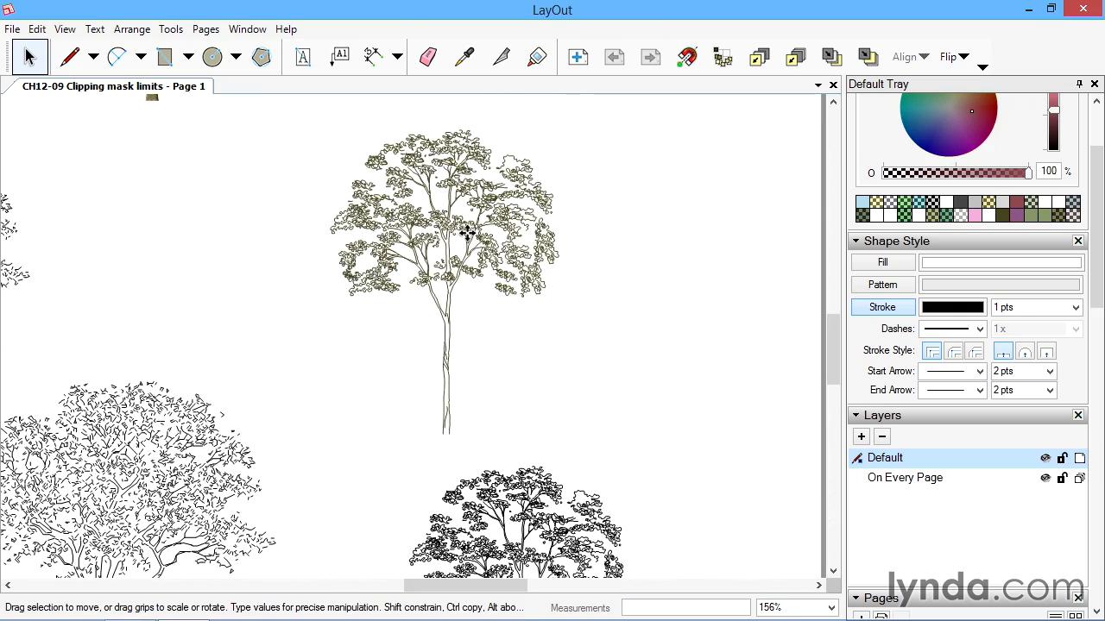
{"action": "left_click", "coordinate": [467, 231]}
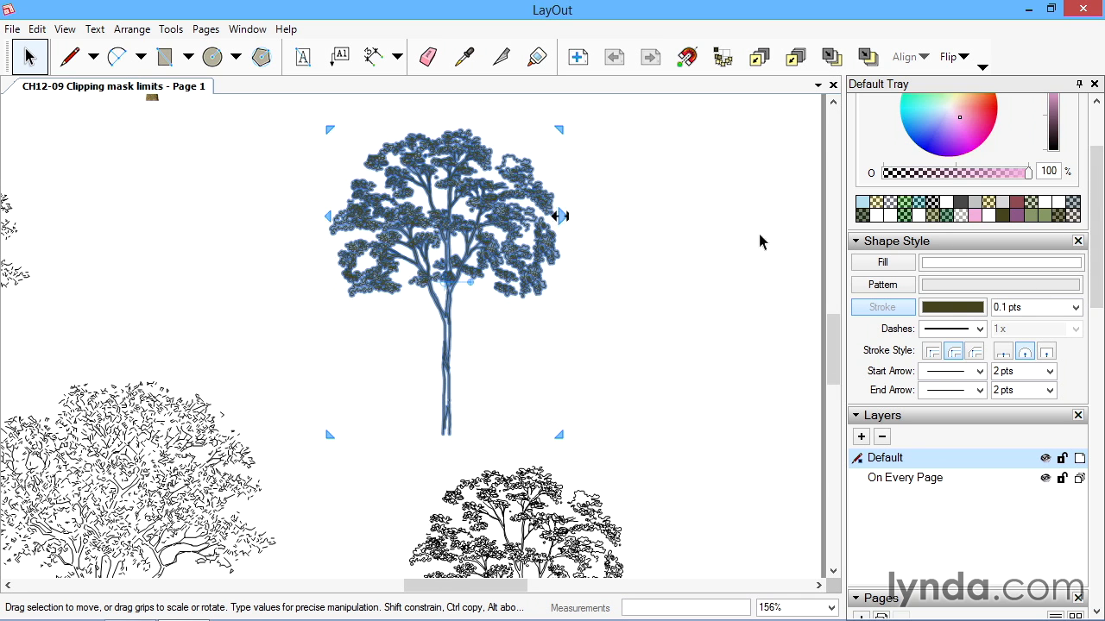
{"action": "left_click", "coordinate": [953, 309]}
{"action": "left_click", "coordinate": [976, 339]}
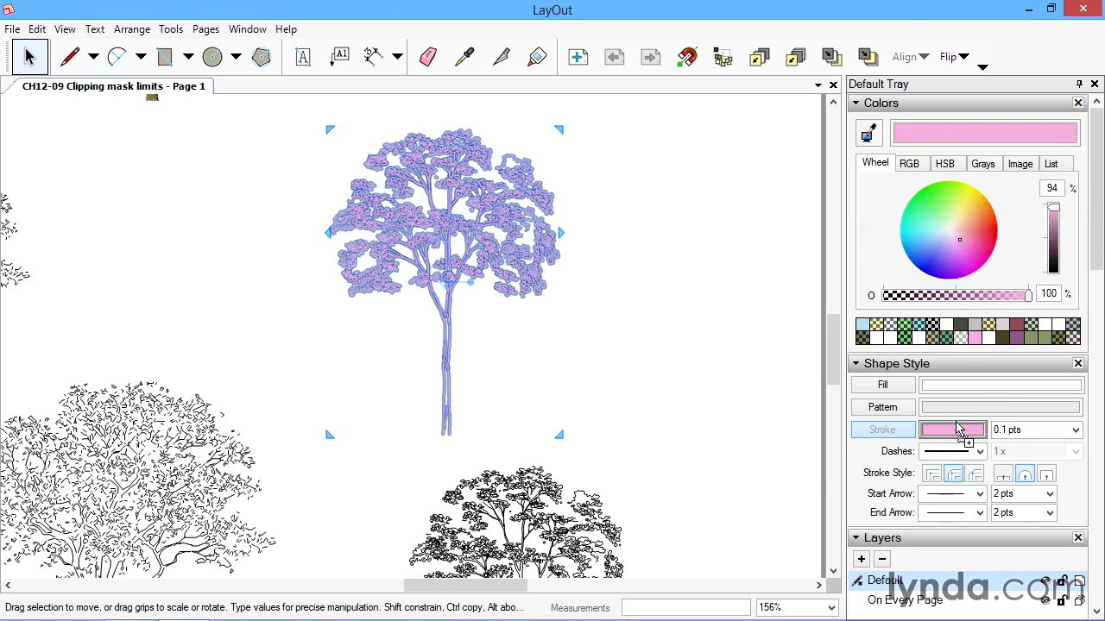
{"action": "left_click", "coordinate": [632, 365]}
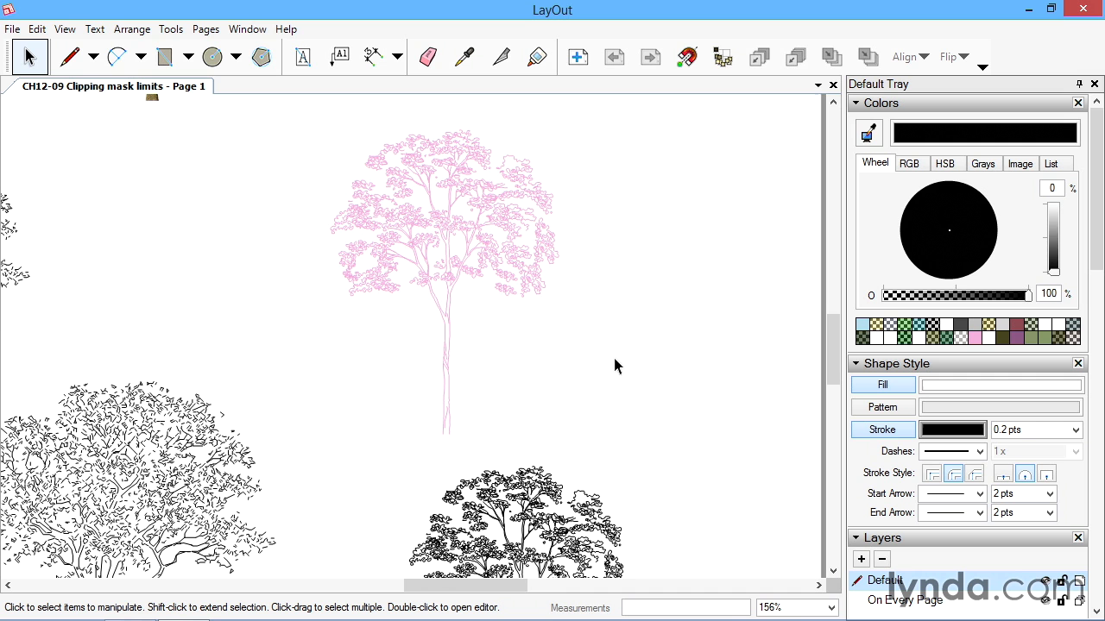
Compare the pink vector tree's linework with the neighbouring trees, both up close and across the whole page
{"action": "scroll", "coordinate": [612, 351], "scroll_direction": "down", "scroll_amount": 5}
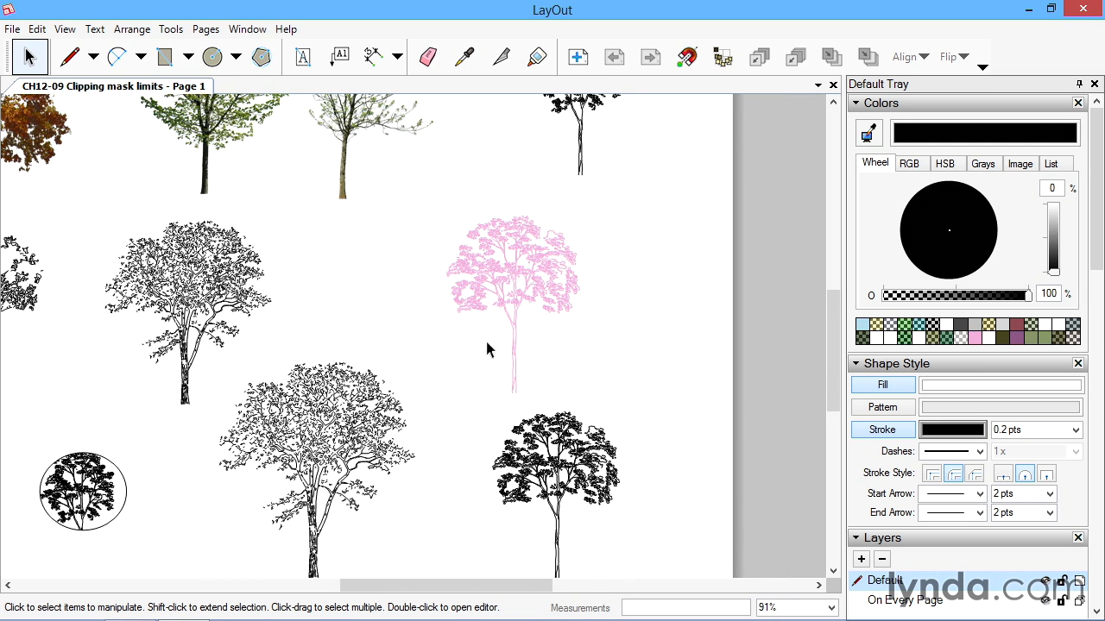
{"action": "scroll", "coordinate": [521, 350], "scroll_direction": "up", "scroll_amount": 2}
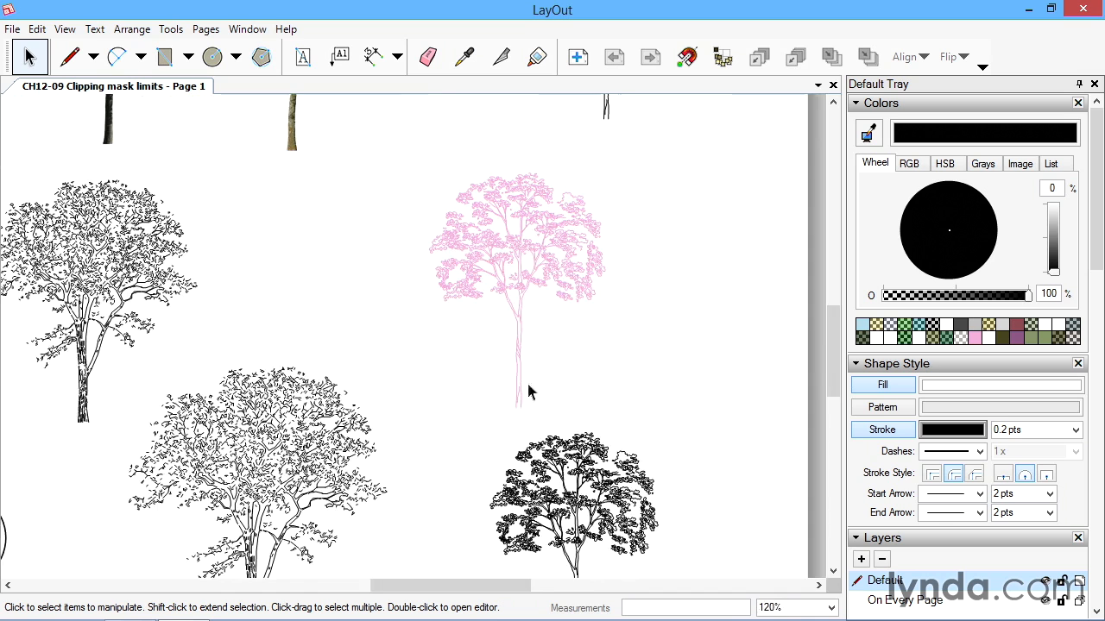
{"action": "scroll", "coordinate": [501, 372], "scroll_direction": "up", "scroll_amount": 5}
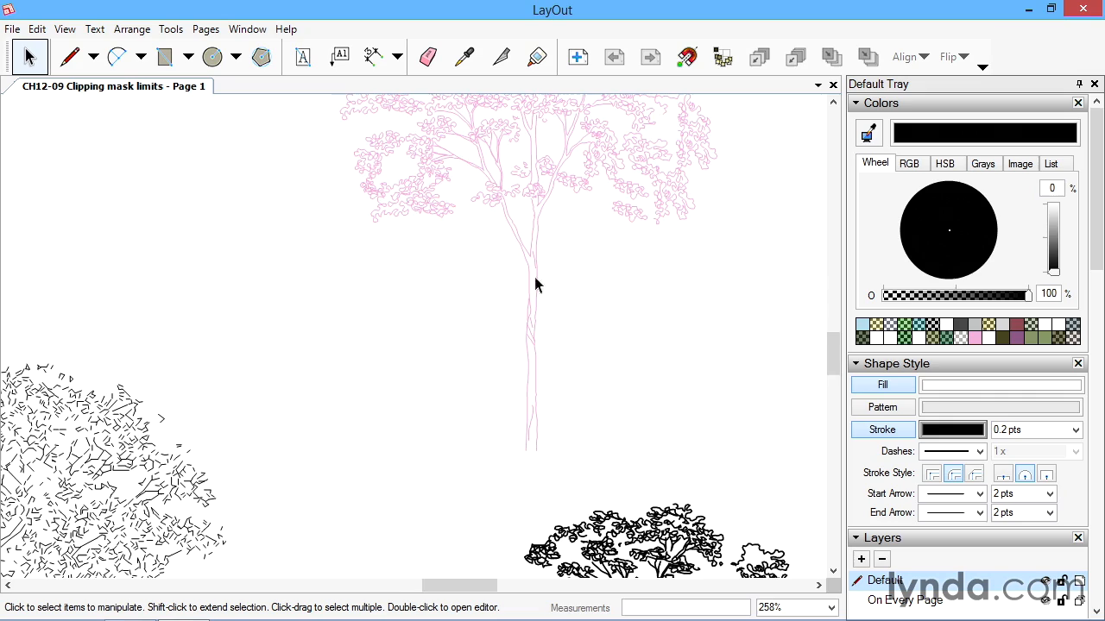
{"action": "scroll", "coordinate": [550, 220], "scroll_direction": "down", "scroll_amount": 4}
{"action": "scroll", "coordinate": [550, 219], "scroll_direction": "down", "scroll_amount": 4}
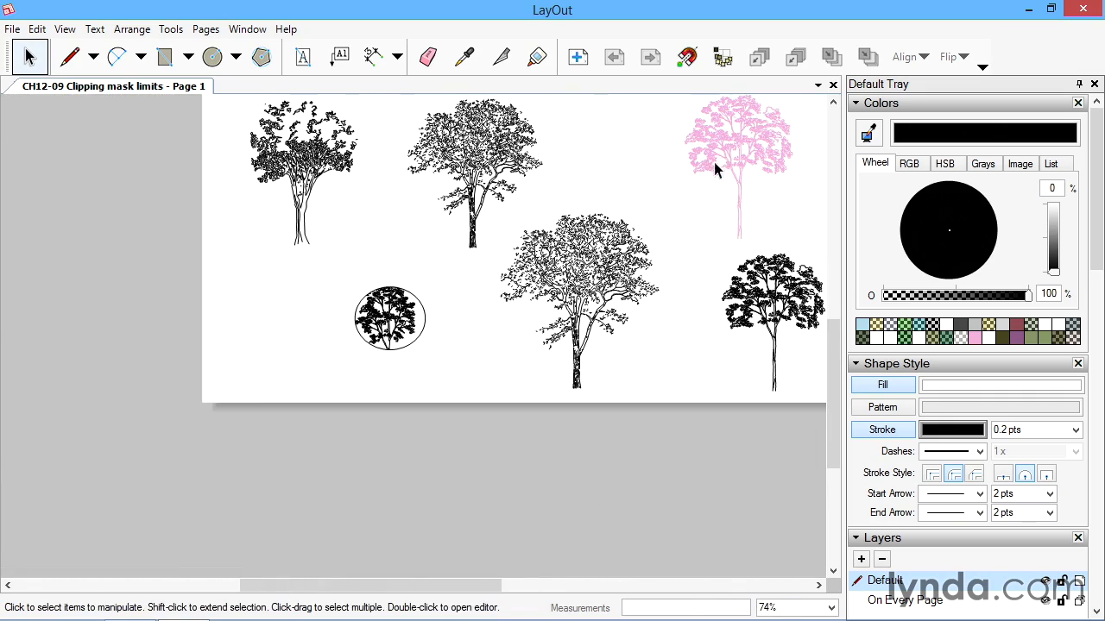
{"action": "middle_click_drag", "start_coordinate": [385, 300], "coordinate": [215, 444]}
{"action": "scroll", "coordinate": [338, 385], "scroll_direction": "down", "scroll_amount": 1}
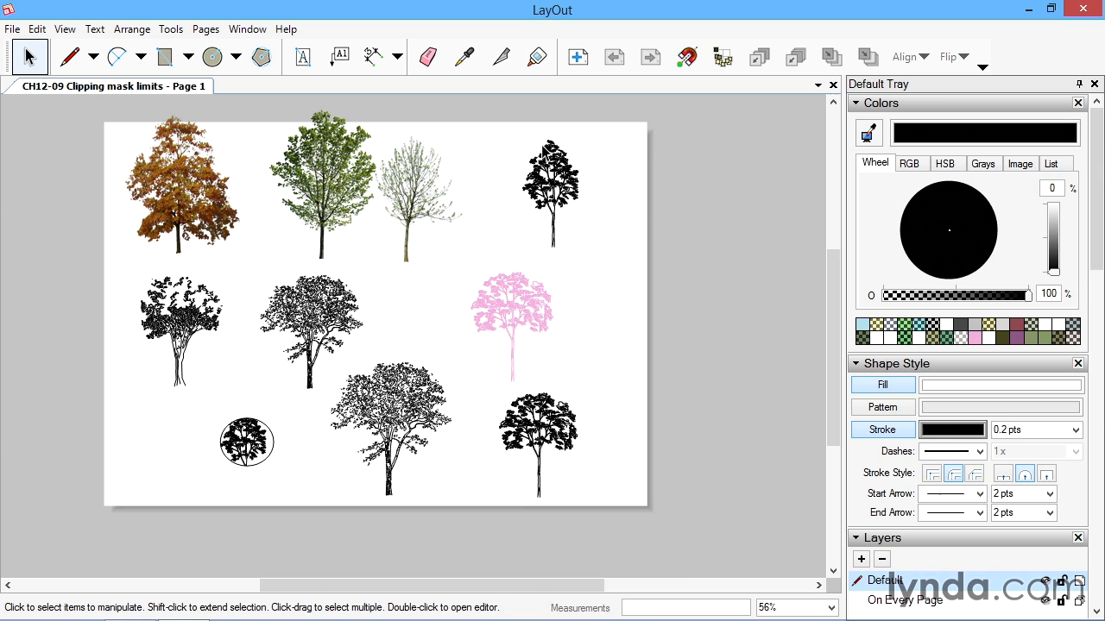
Release the clipping mask on the small lower-row tree viewport
{"action": "left_click", "coordinate": [247, 442]}
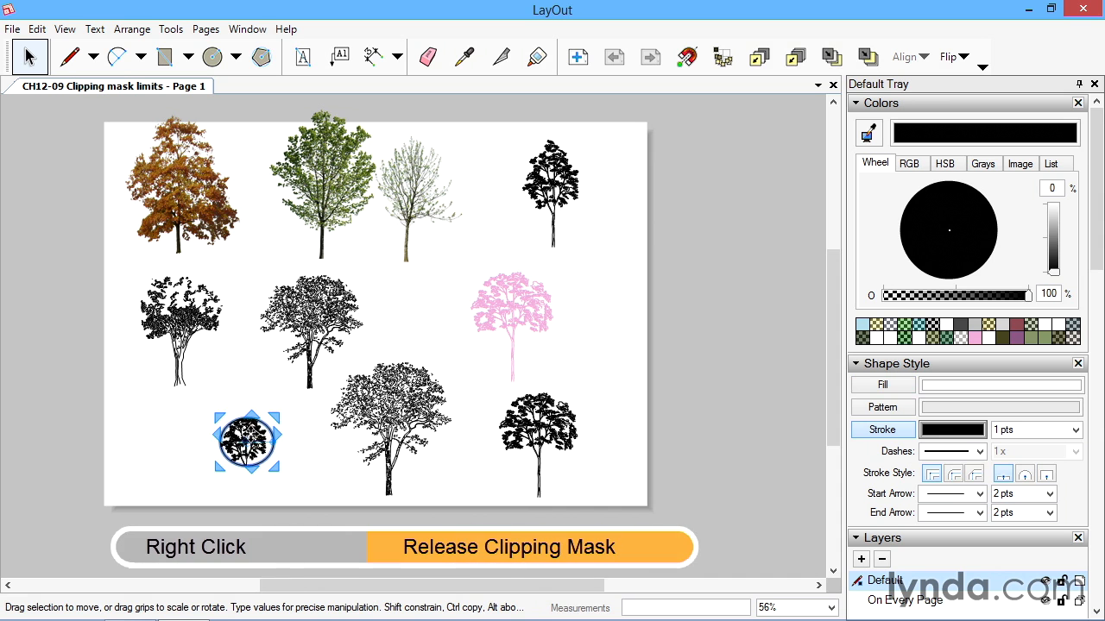
{"action": "right_click", "coordinate": [245, 436]}
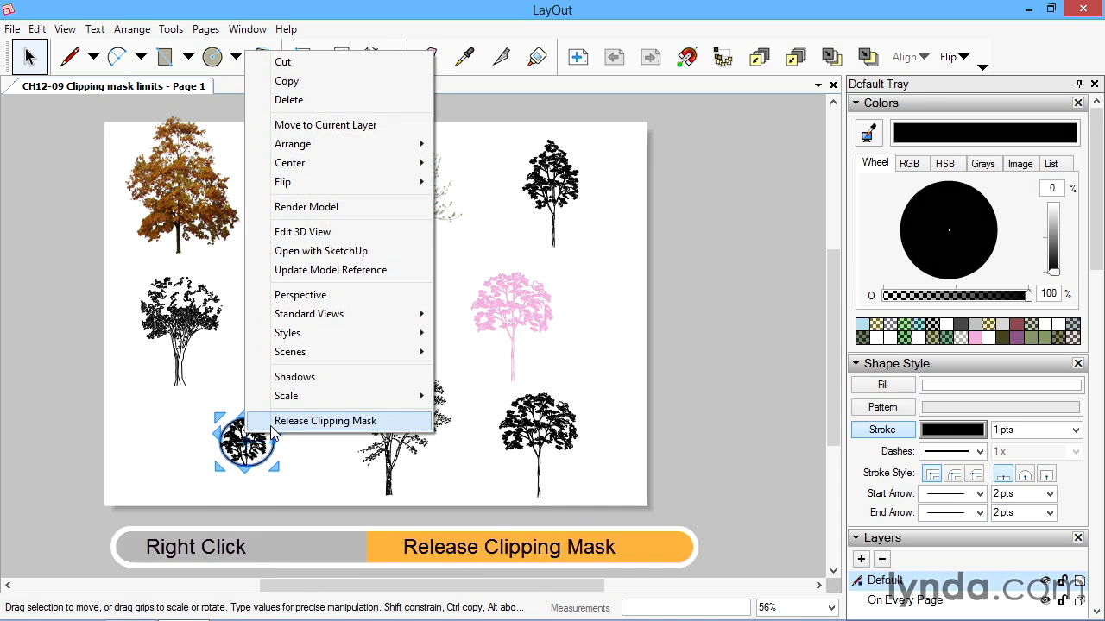
{"action": "left_click", "coordinate": [271, 423]}
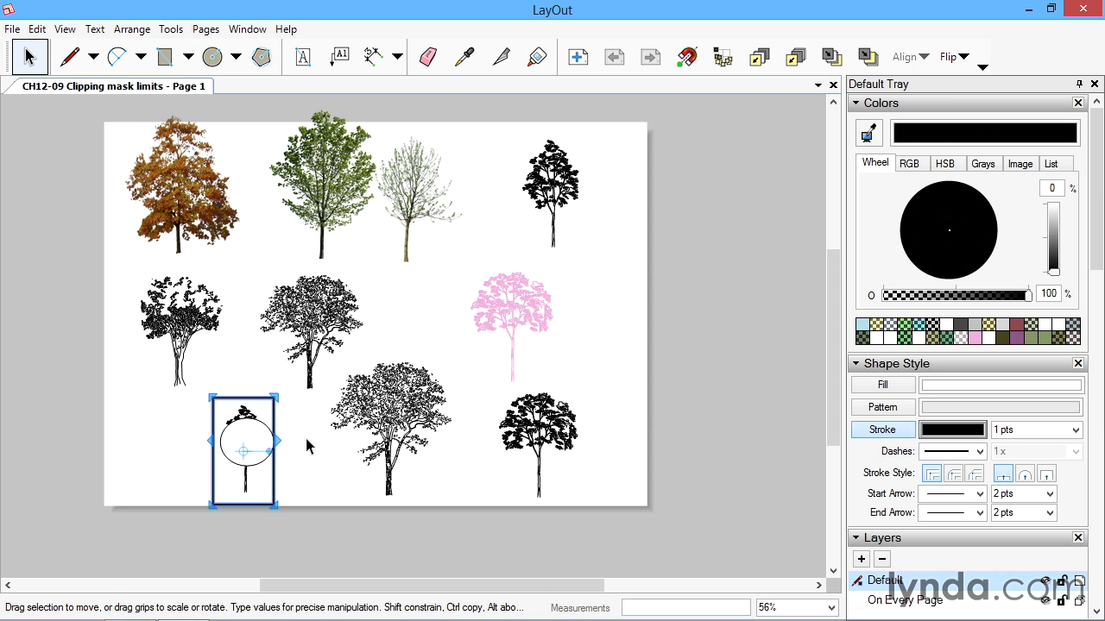
{"action": "left_click", "coordinate": [314, 444]}
Move the ellipse up over the small tree, enlarge it, and create a clipping mask from it and the viewport
{"action": "left_click", "coordinate": [240, 436]}
{"action": "mouse_move", "coordinate": [227, 443]}
{"action": "left_mouse_down"}
{"action": "mouse_move", "coordinate": [226, 414]}
{"action": "mouse_move", "coordinate": [226, 424]}
{"action": "left_mouse_up"}
{"action": "left_click_drag", "start_coordinate": [274, 450], "coordinate": [290, 479]}
{"action": "left_click_drag", "start_coordinate": [278, 537], "coordinate": [192, 444]}
{"action": "right_click", "coordinate": [241, 455]}
{"action": "left_click", "coordinate": [293, 435]}
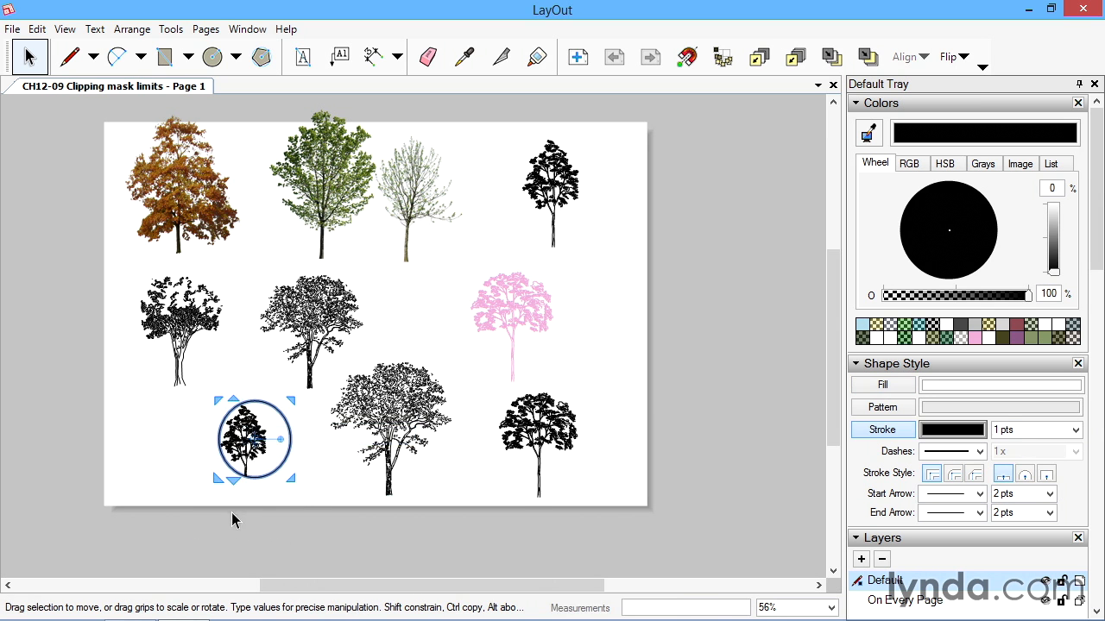
Enlarge the clipped small tree's ellipse down and to the left to include more trunk, and review its SketchUp model settings
{"action": "scroll", "coordinate": [225, 498], "scroll_direction": "up", "scroll_amount": 3}
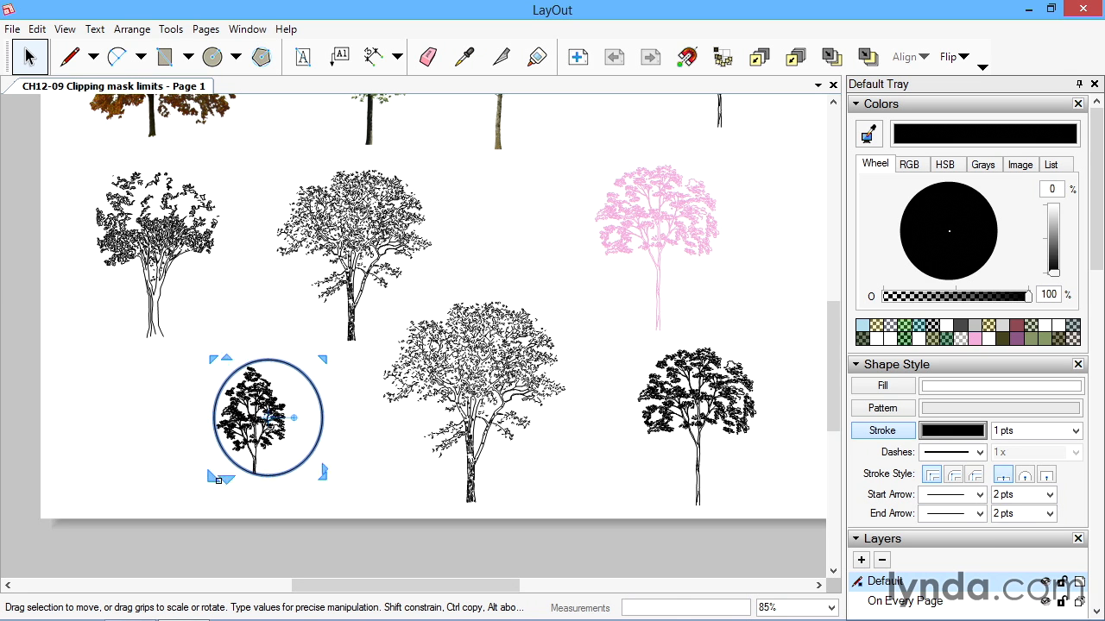
{"action": "left_click_drag", "start_coordinate": [213, 478], "coordinate": [148, 511]}
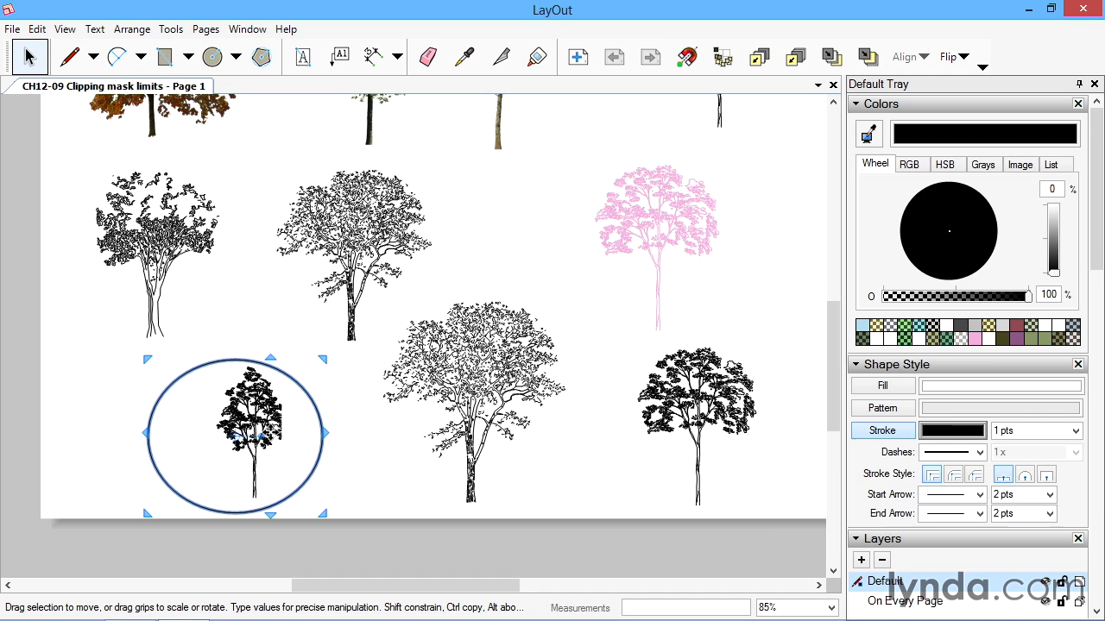
{"action": "scroll", "coordinate": [1095, 239], "scroll_direction": "down", "scroll_amount": 10}
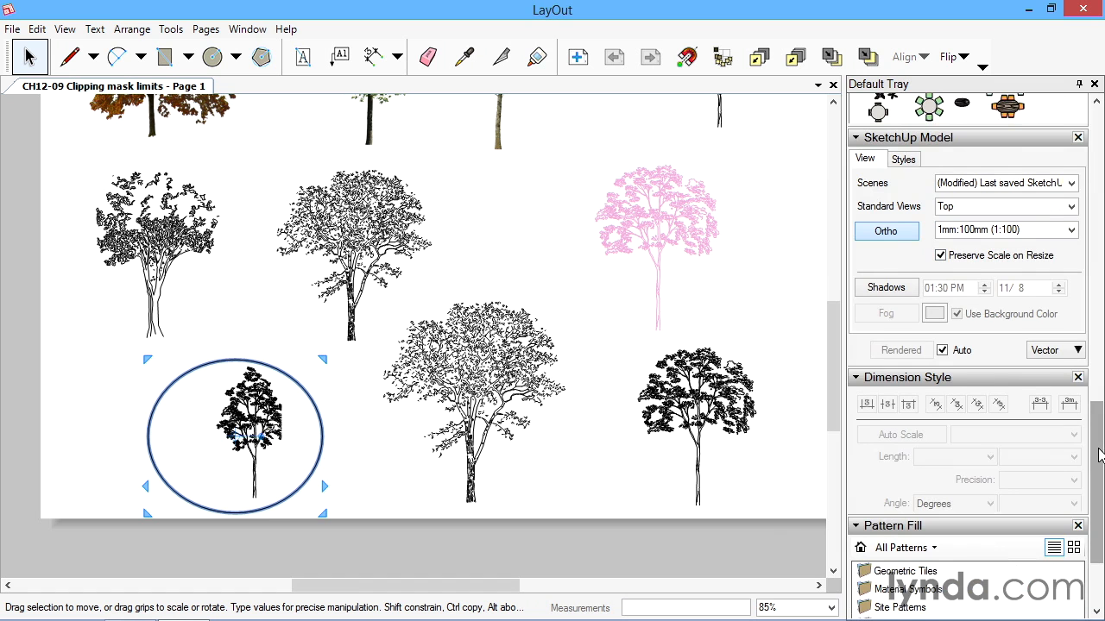
{"action": "scroll", "coordinate": [1087, 454], "scroll_direction": "up", "scroll_amount": 8}
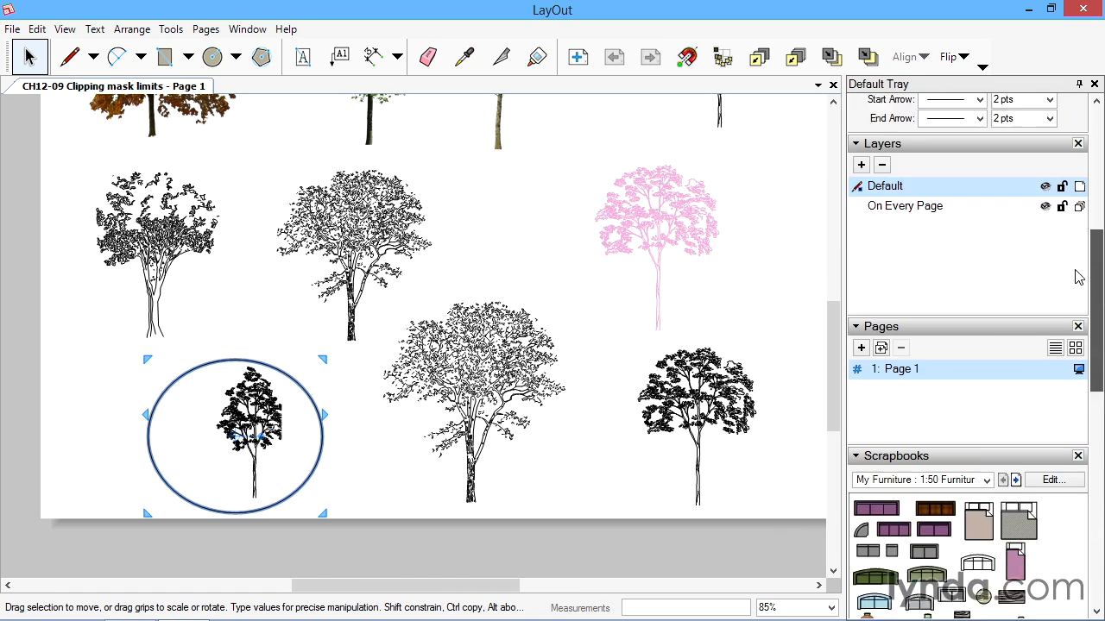
Draw a bulged rectangle over the upper-left part of the orange autumn tree image and select both objects
{"action": "left_click", "coordinate": [226, 165]}
{"action": "middle_click_drag", "start_coordinate": [268, 162], "coordinate": [293, 370]}
{"action": "left_click", "coordinate": [164, 56]}
{"action": "left_click", "coordinate": [100, 136]}
{"action": "left_click", "coordinate": [223, 301]}
{"action": "key", "text": "space"}
{"action": "left_click_drag", "start_coordinate": [256, 358], "coordinate": [149, 248]}
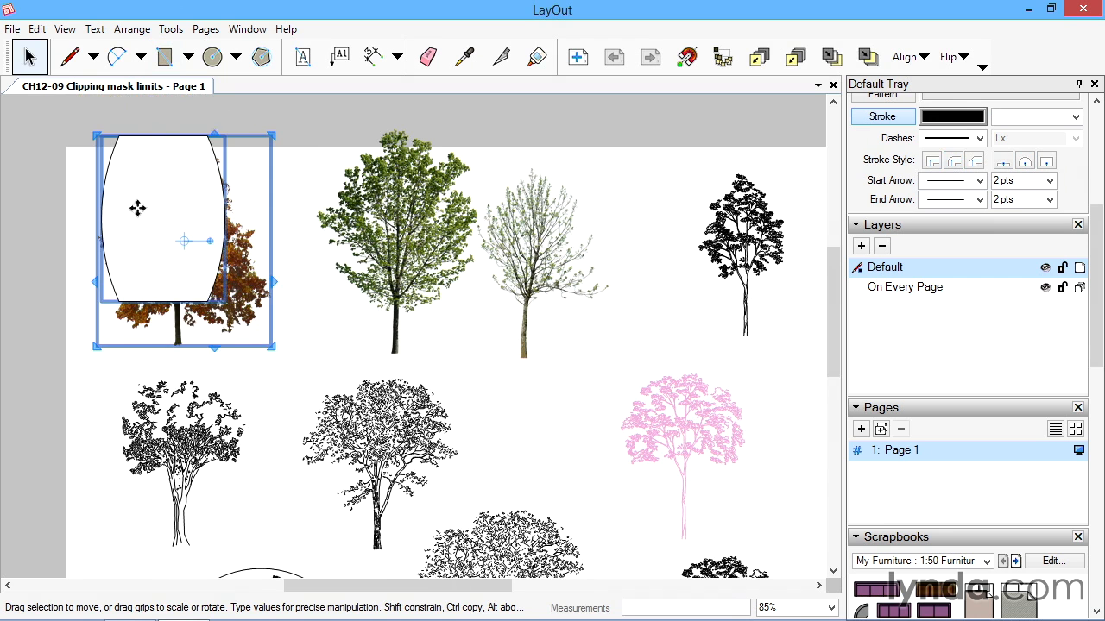
Create a clipping mask from the bulged rectangle and the orange tree image, and scale the masked image down
{"action": "right_click", "coordinate": [209, 252]}
{"action": "left_click", "coordinate": [249, 444]}
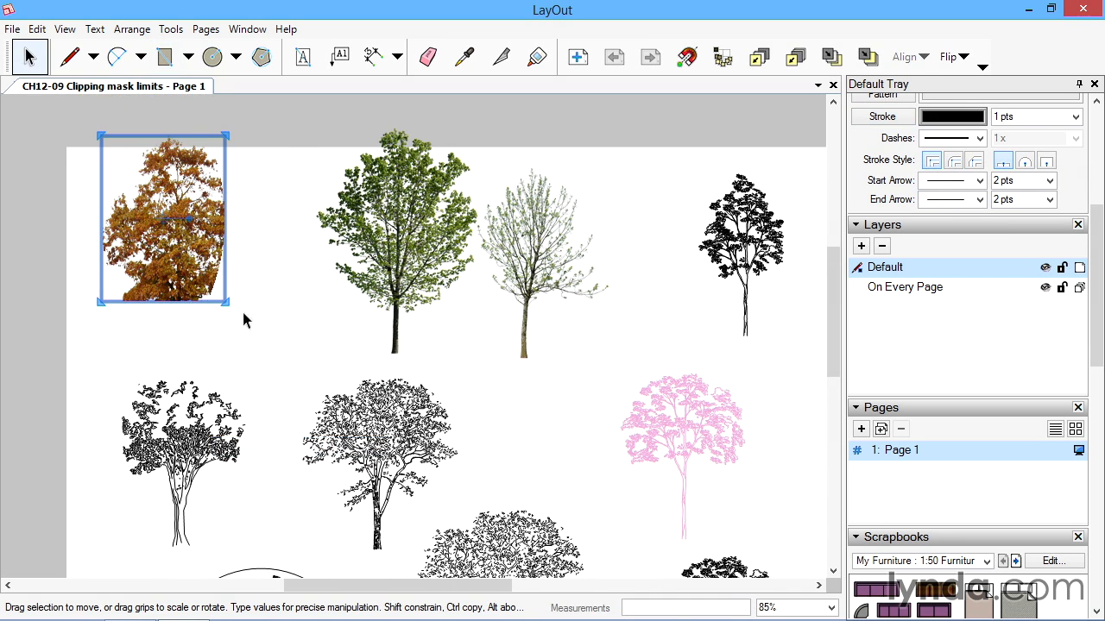
{"action": "left_click_drag", "start_coordinate": [226, 304], "coordinate": [206, 276]}
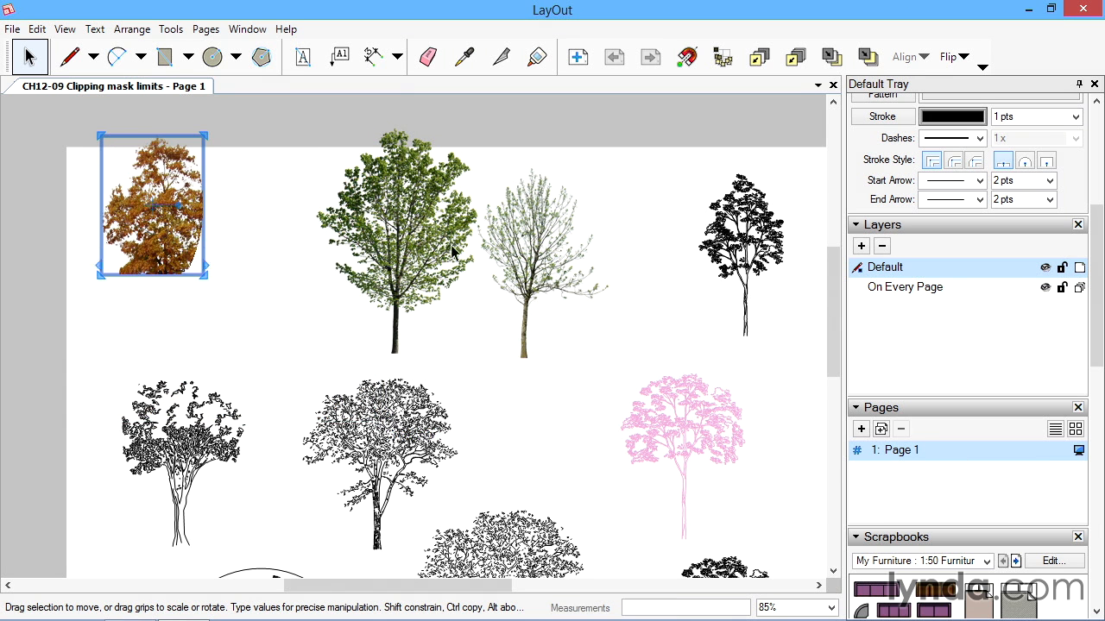